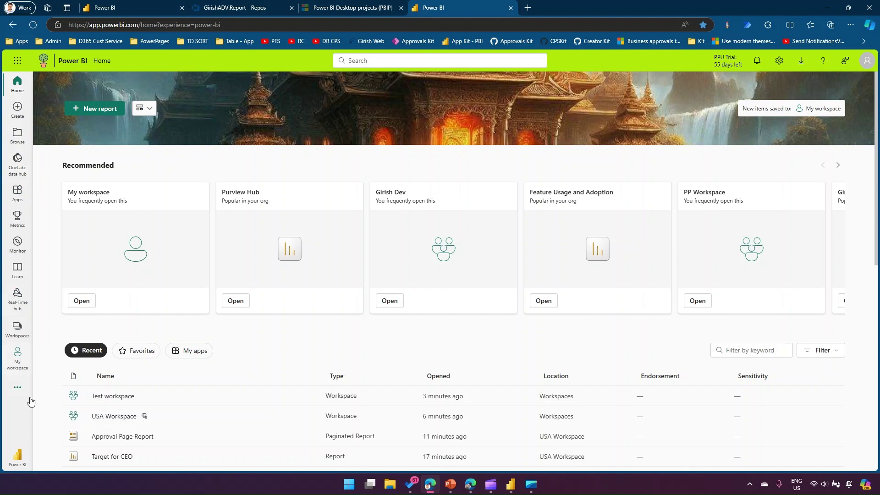
# - Open and close the workspaces list, then scroll the home page
pyautogui.click(17, 328)
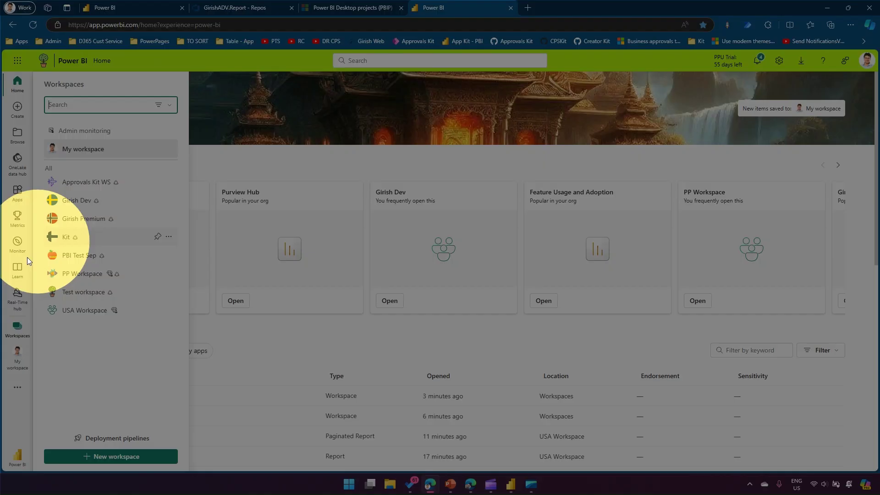
pyautogui.click(276, 120)
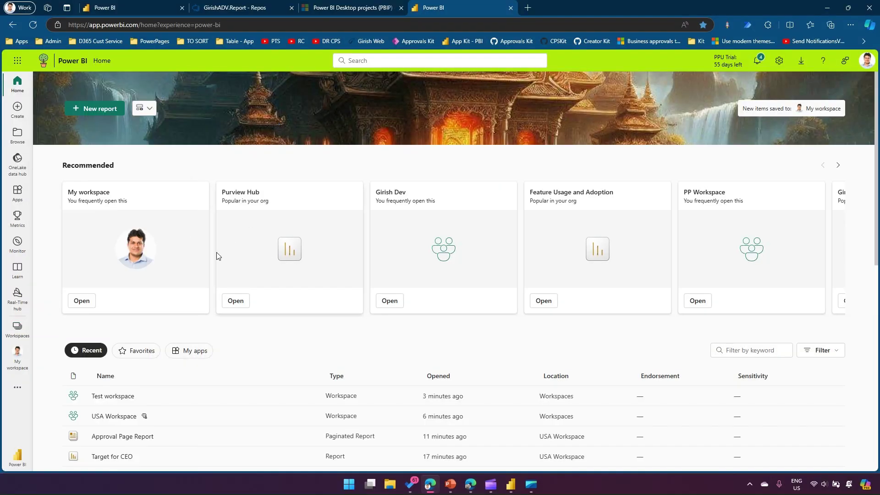
pyautogui.scroll(-4, 378, 428)
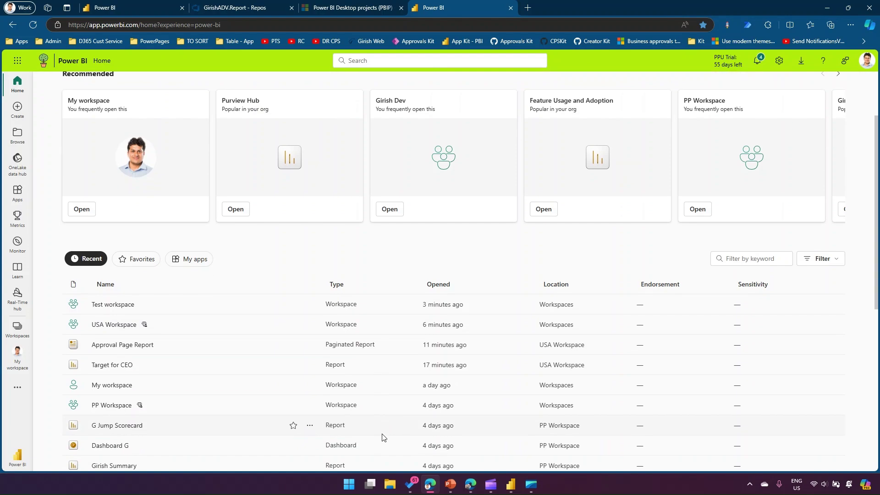
pyautogui.scroll(-5, 381, 427)
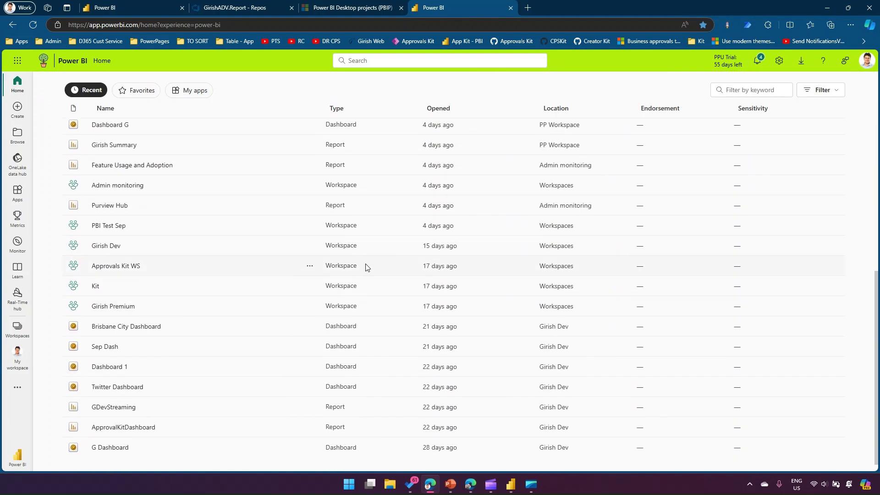
pyautogui.scroll(9, 400, 263)
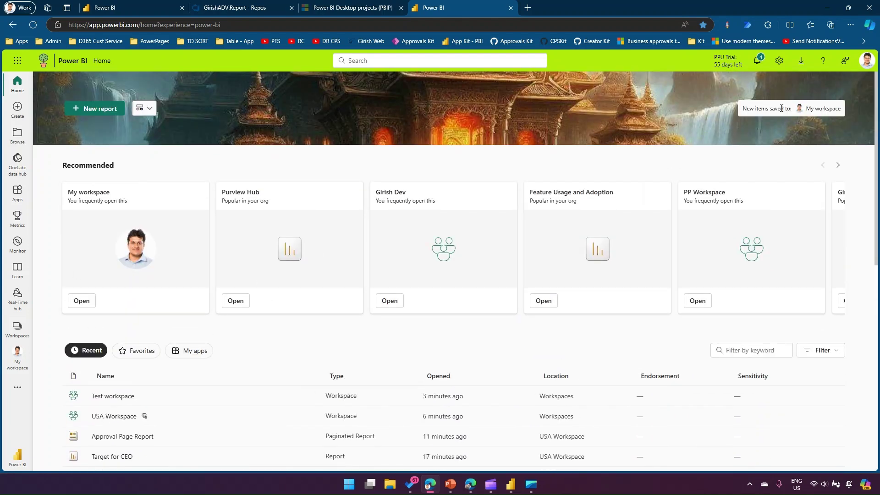
# - Open the Admin portal from Settings under Governance and insights
pyautogui.click(779, 61)
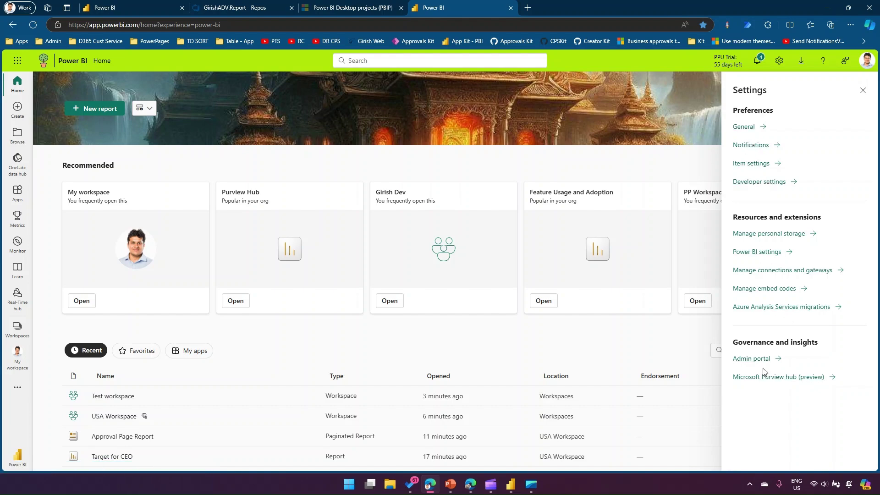
pyautogui.moveTo(730, 334)
pyautogui.mouseDown()
pyautogui.moveTo(782, 369)
pyautogui.moveTo(828, 369)
pyautogui.mouseUp()
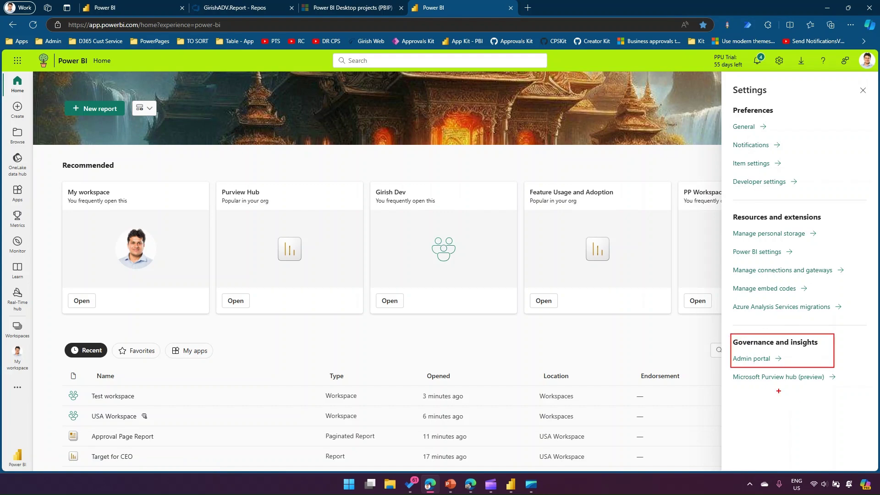
pyautogui.click(760, 359)
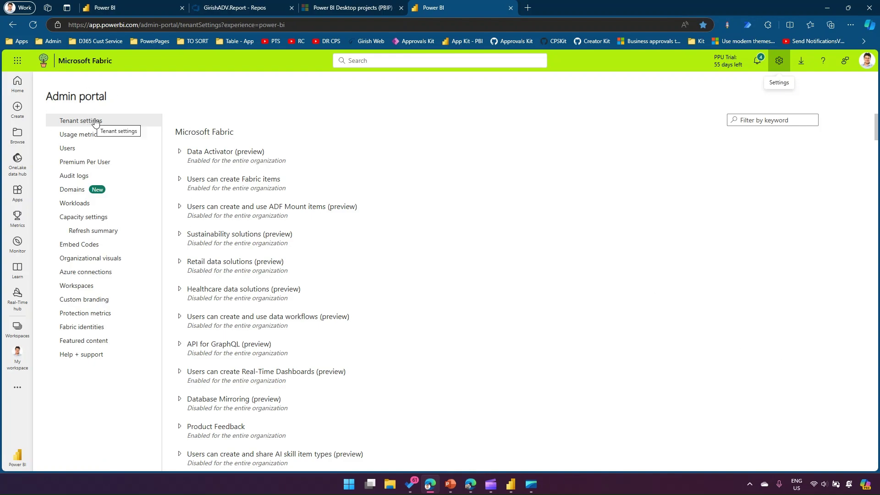
# - Annotate the list of admin areas with on-screen pen marks, then clear them
pyautogui.moveTo(44, 109)
pyautogui.mouseDown()
pyautogui.moveTo(121, 180)
pyautogui.moveTo(151, 372)
pyautogui.moveTo(161, 369)
pyautogui.mouseUp()
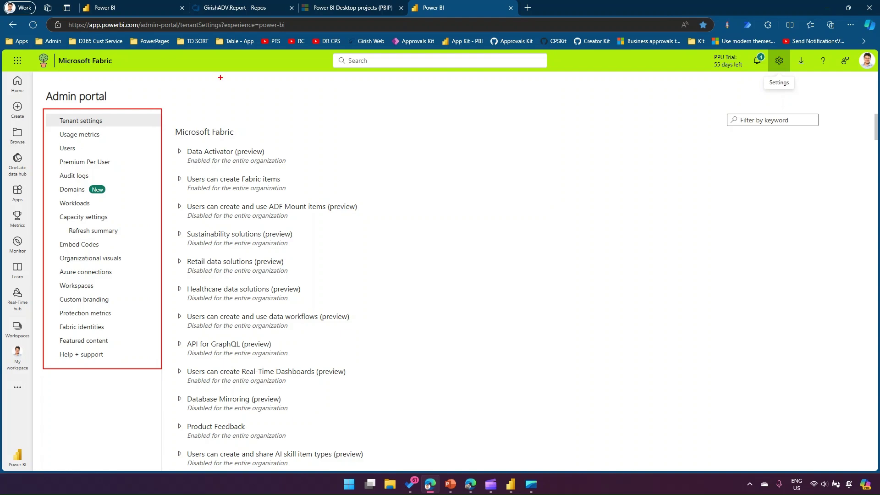
pyautogui.moveTo(220, 73)
pyautogui.mouseDown()
pyautogui.moveTo(197, 71)
pyautogui.moveTo(140, 104)
pyautogui.moveTo(157, 106)
pyautogui.mouseUp()
pyautogui.press('Escape')
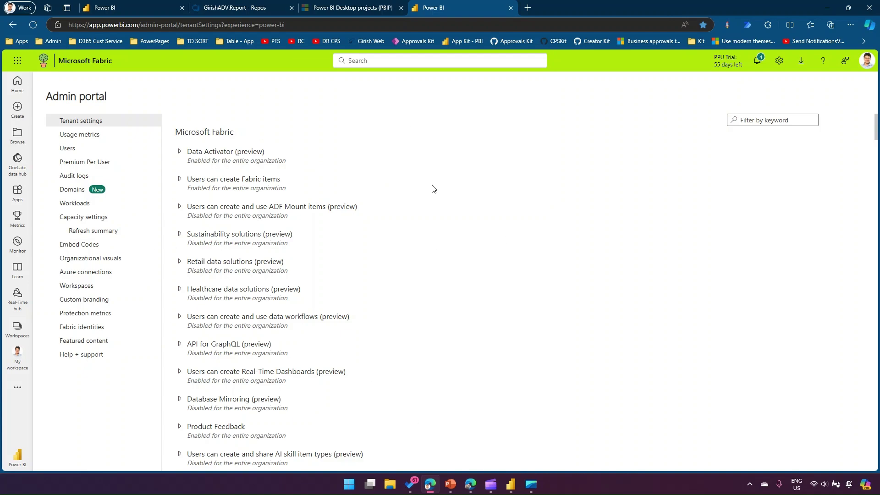
pyautogui.scroll(-5, 235, 362)
pyautogui.scroll(5, 238, 363)
# - Filter tenant settings by 'gra', clear the keyword, and expand Data Activator (preview)
pyautogui.write('graph')
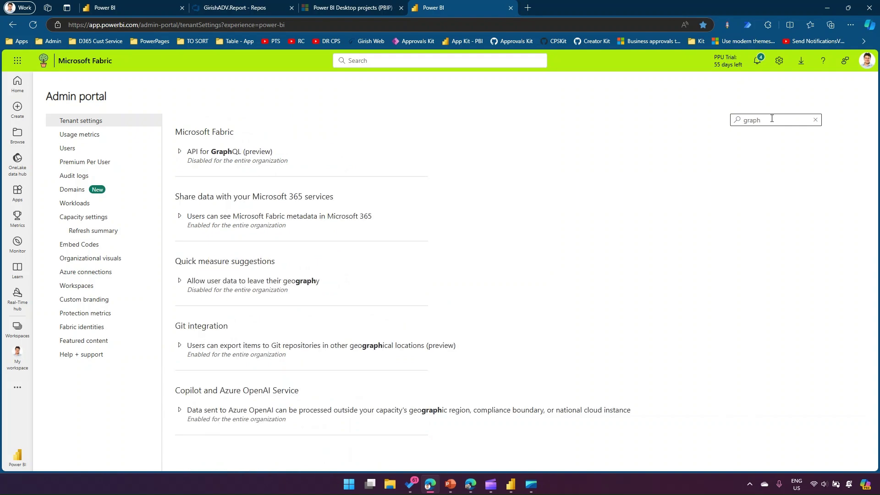
pyautogui.doubleClick(772, 118)
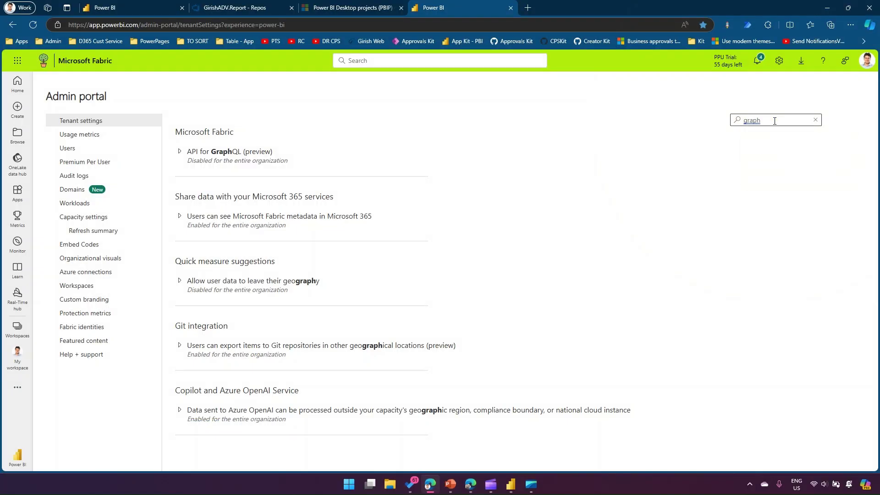
pyautogui.moveTo(774, 121); pyautogui.dragTo(735, 115)
pyautogui.press('BackSpace')
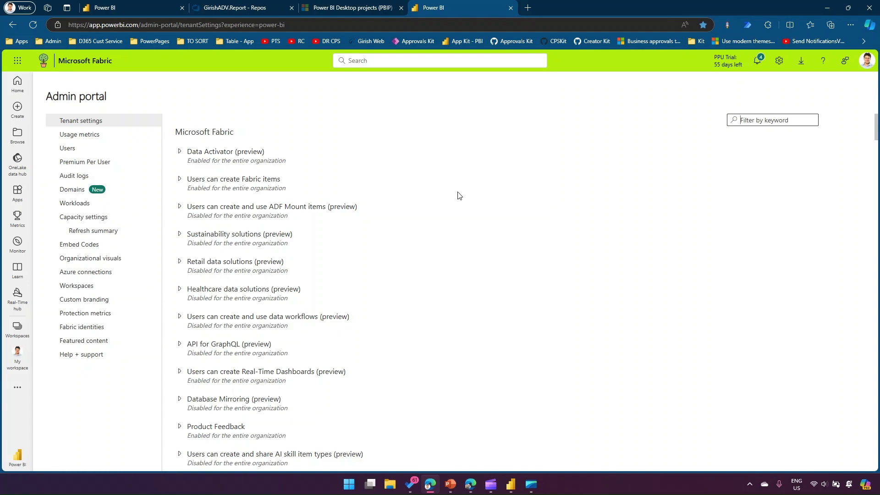
pyautogui.click(180, 153)
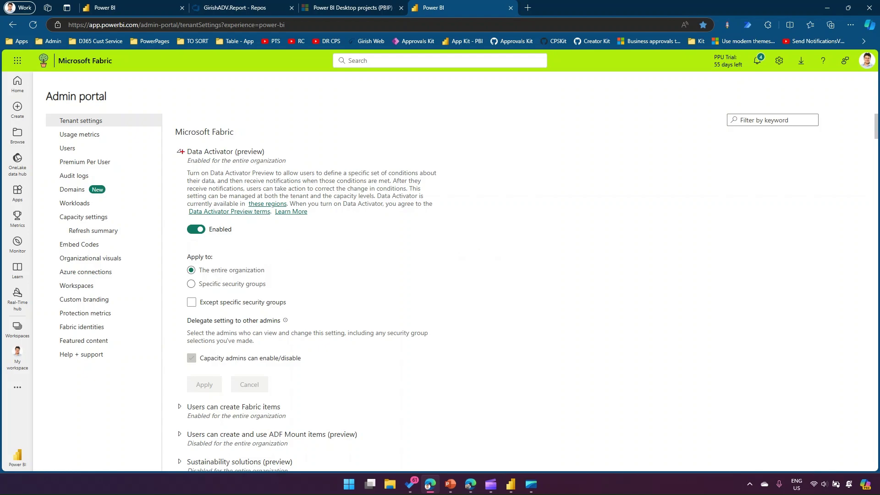
pyautogui.moveTo(171, 147)
pyautogui.mouseDown()
pyautogui.moveTo(328, 399)
pyautogui.moveTo(495, 399)
pyautogui.mouseUp()
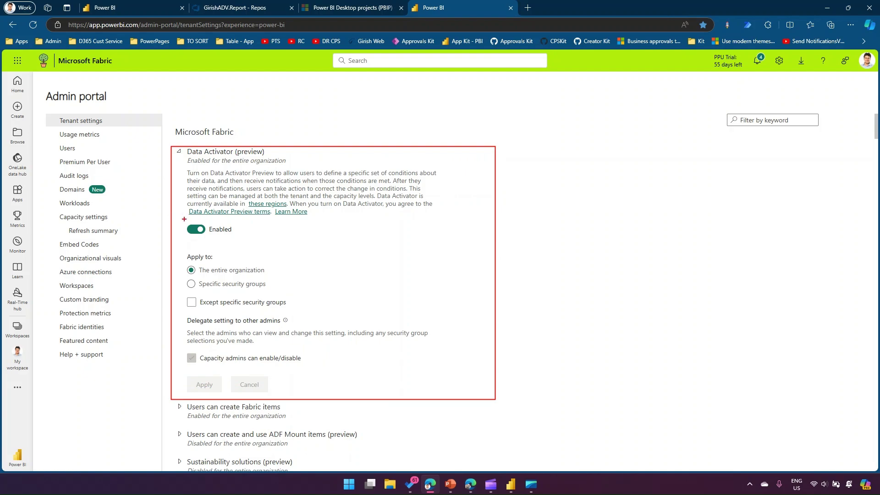
pyautogui.moveTo(188, 231); pyautogui.dragTo(245, 241)
pyautogui.moveTo(183, 147); pyautogui.dragTo(278, 161)
pyautogui.moveTo(272, 221); pyautogui.dragTo(250, 229)
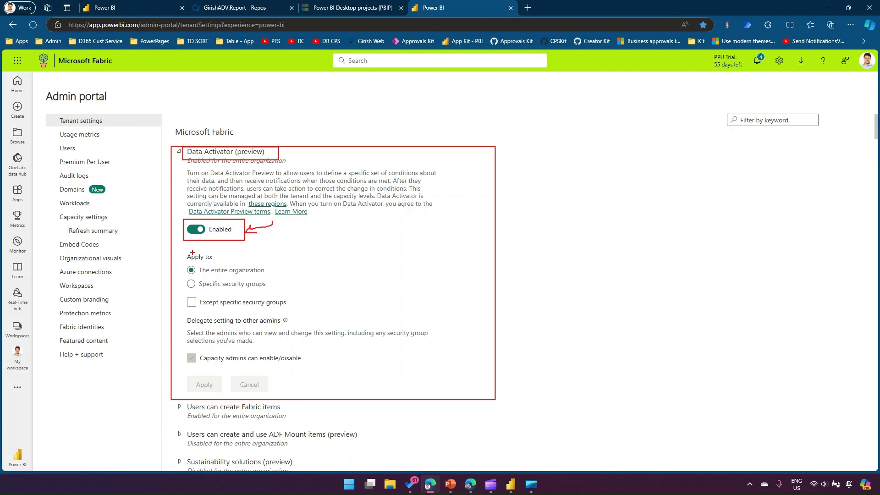
pyautogui.moveTo(182, 254)
pyautogui.mouseDown()
pyautogui.moveTo(234, 291)
pyautogui.moveTo(272, 295)
pyautogui.mouseUp()
pyautogui.moveTo(298, 255); pyautogui.dragTo(273, 272)
pyautogui.moveTo(311, 309)
pyautogui.mouseDown()
pyautogui.moveTo(309, 297)
pyautogui.moveTo(274, 285)
pyautogui.mouseUp()
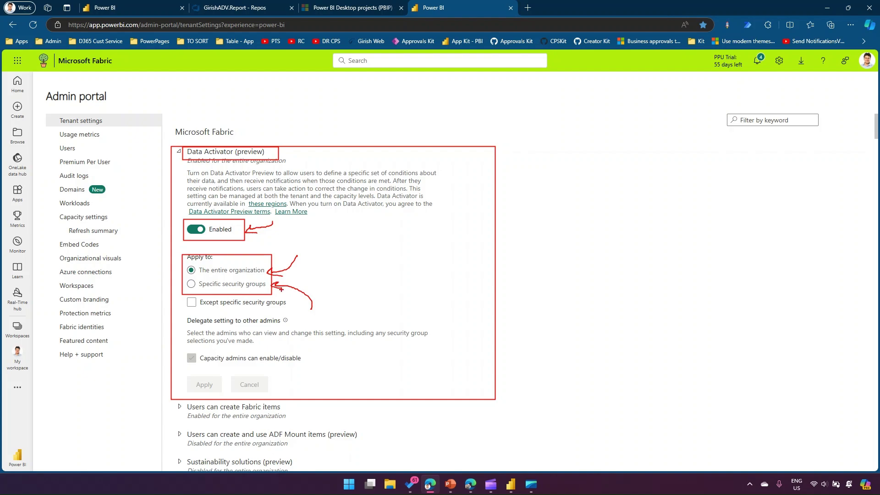
pyautogui.moveTo(374, 303); pyautogui.dragTo(295, 304)
pyautogui.moveTo(266, 263); pyautogui.dragTo(285, 246)
pyautogui.moveTo(272, 285); pyautogui.dragTo(282, 293)
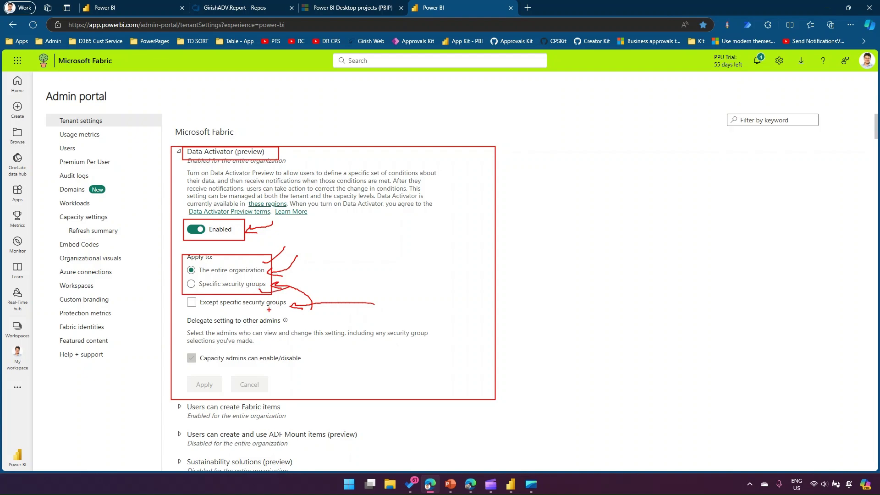
pyautogui.moveTo(268, 309); pyautogui.dragTo(312, 292)
pyautogui.press('Escape')
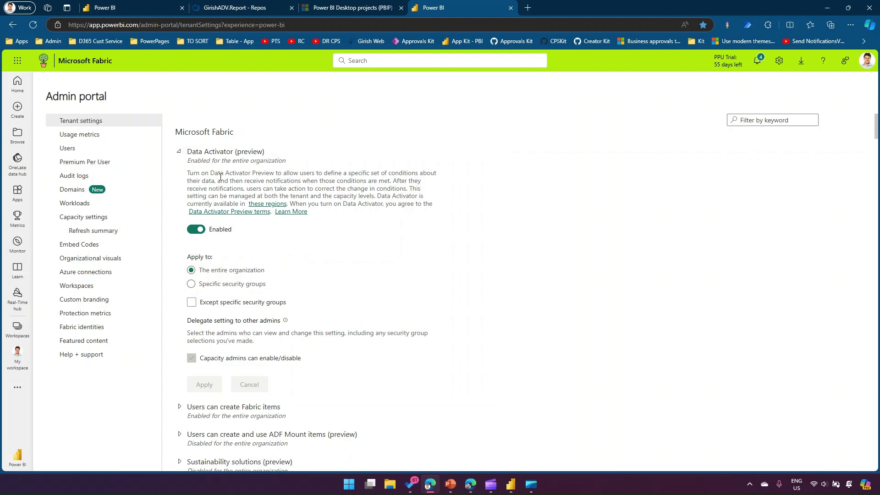
# - Collapse Data Activator, expand 'Users can create Fabric items', and toggle it off and on
pyautogui.click(179, 152)
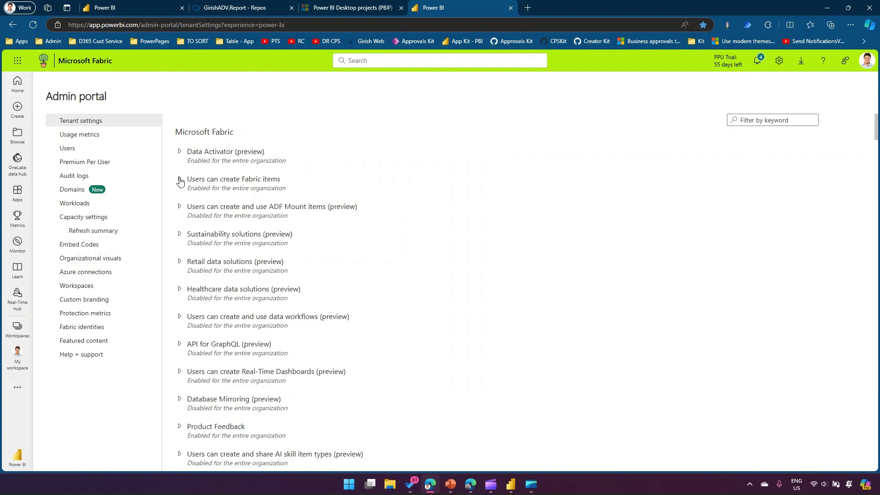
pyautogui.click(179, 180)
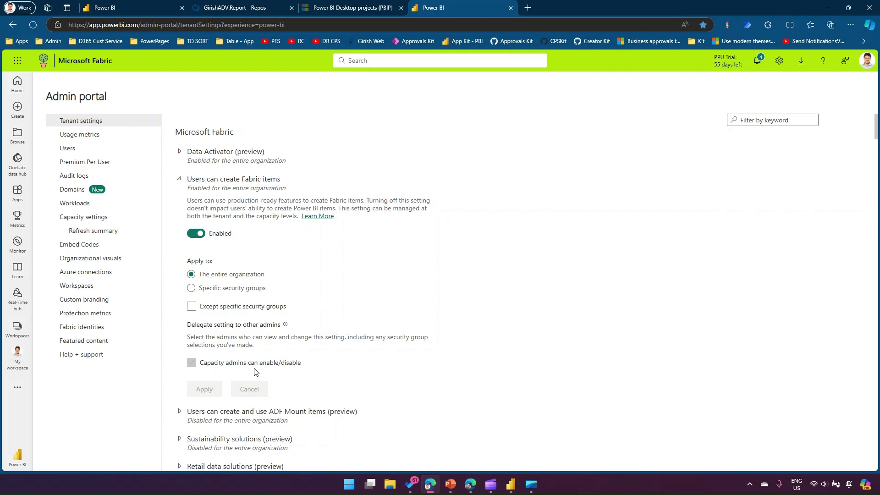
pyautogui.click(195, 235)
pyautogui.click(203, 234)
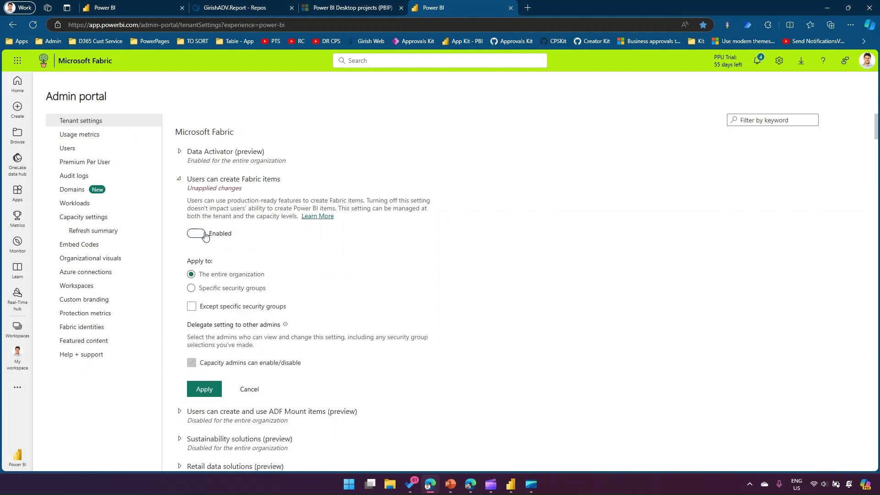
# - Apply the setting to specific security groups sec3 and sec002
pyautogui.click(191, 289)
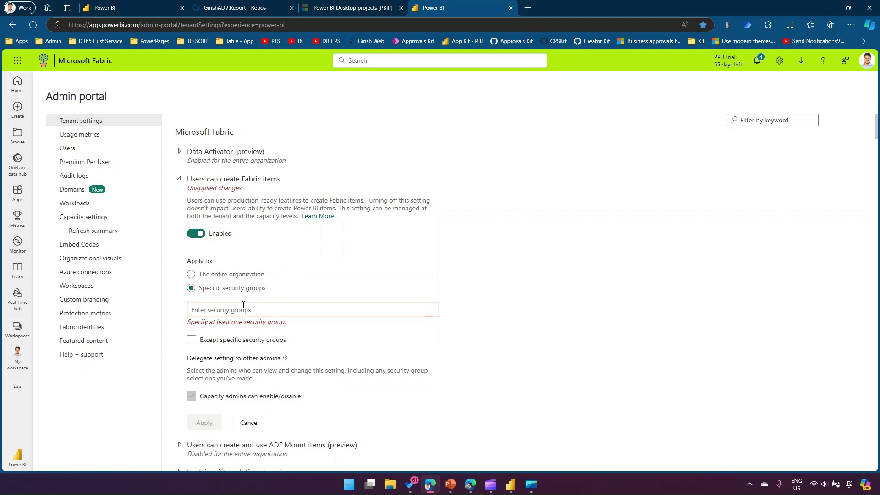
pyautogui.write('sec')
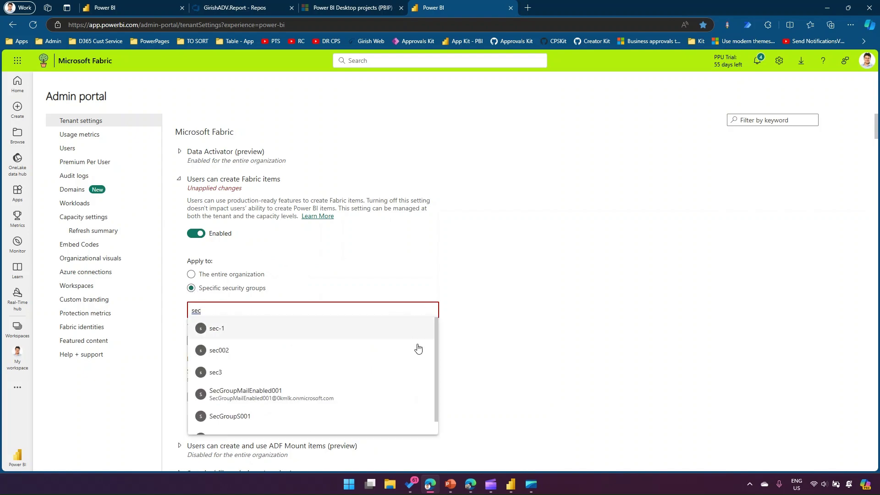
pyautogui.moveTo(434, 337); pyautogui.dragTo(431, 391)
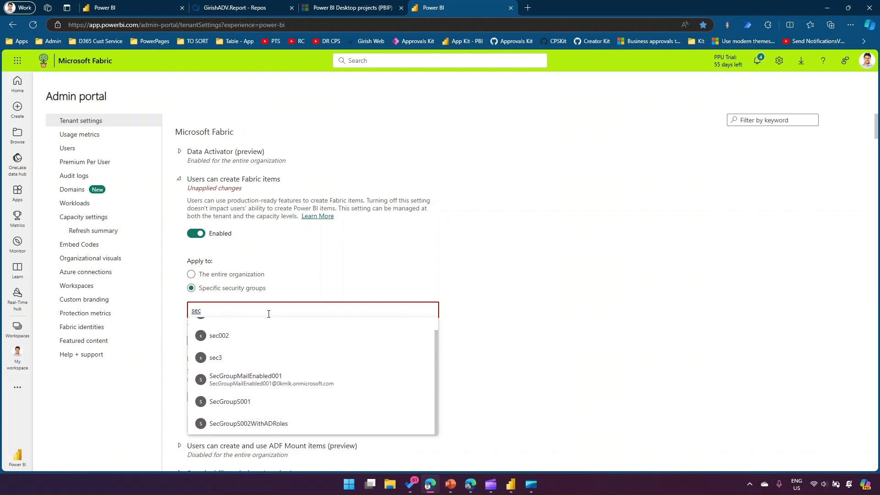
pyautogui.press('BackSpace')
pyautogui.click(230, 358)
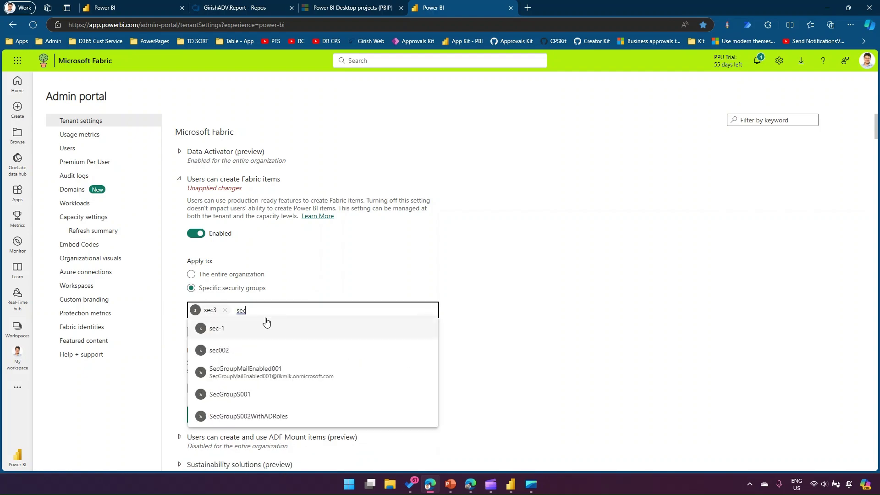
pyautogui.click(237, 351)
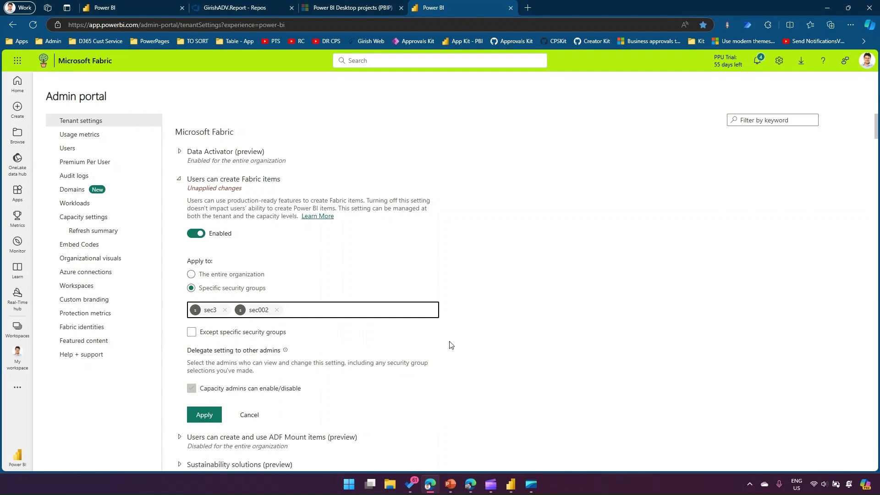
pyautogui.click(504, 362)
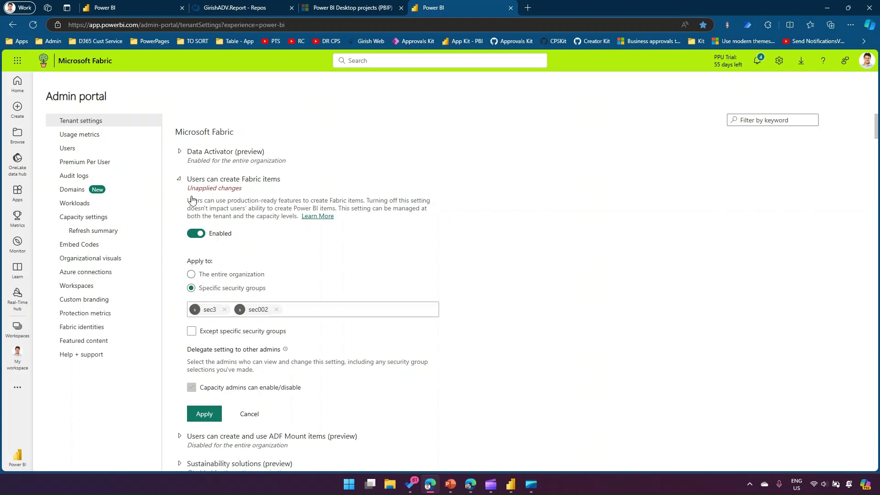
pyautogui.click(238, 290)
# - Exclude the security group SecGroupS001 from 'Users can create Fabric items'
pyautogui.click(192, 332)
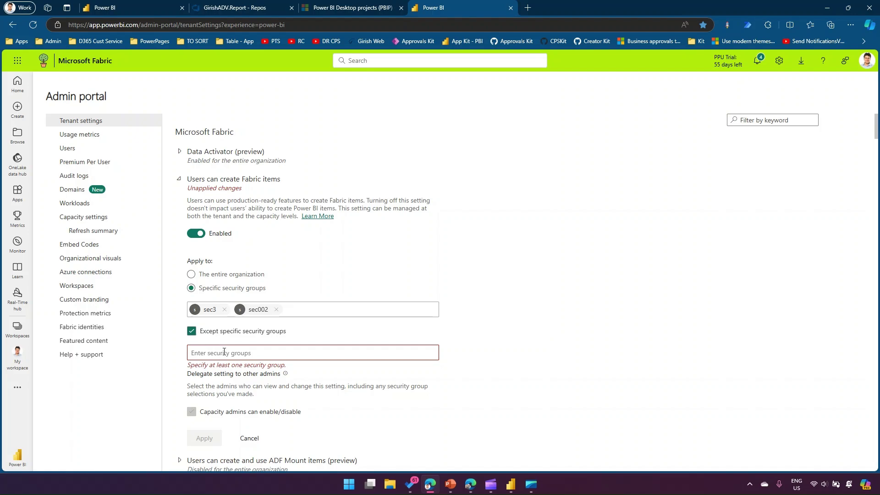
pyautogui.click(224, 351)
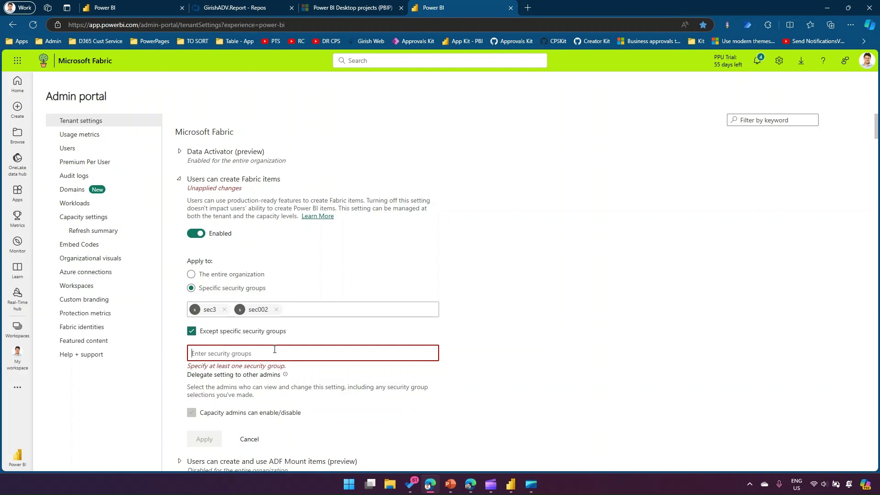
pyautogui.write('sec')
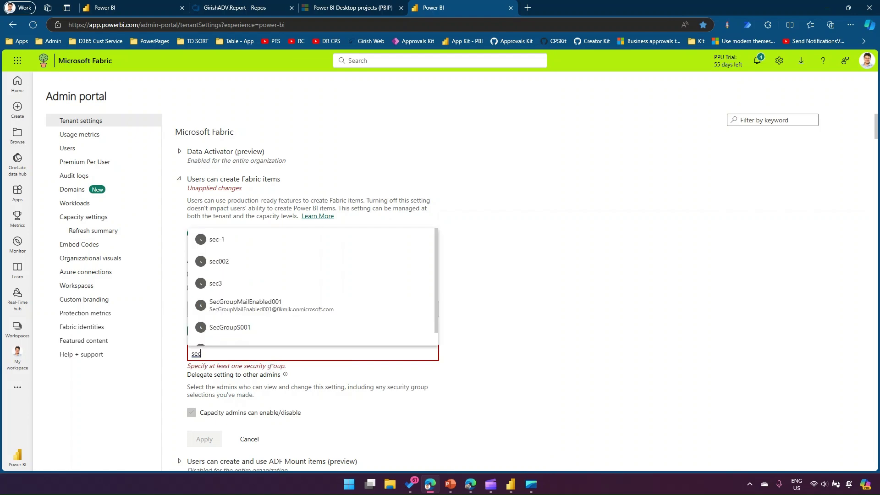
pyautogui.click(249, 327)
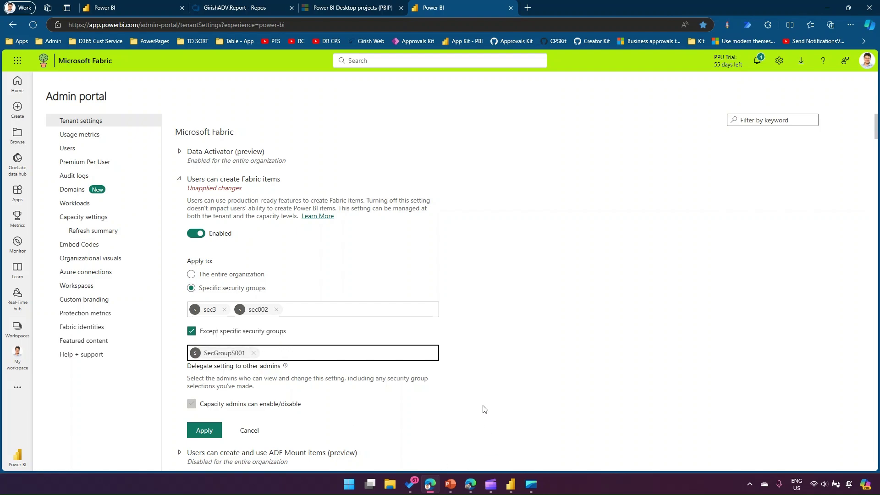
# - Cancel the pending group changes and collapse 'Users can create Fabric items'
pyautogui.moveTo(182, 342)
pyautogui.mouseDown()
pyautogui.moveTo(261, 364)
pyautogui.moveTo(305, 345)
pyautogui.mouseUp()
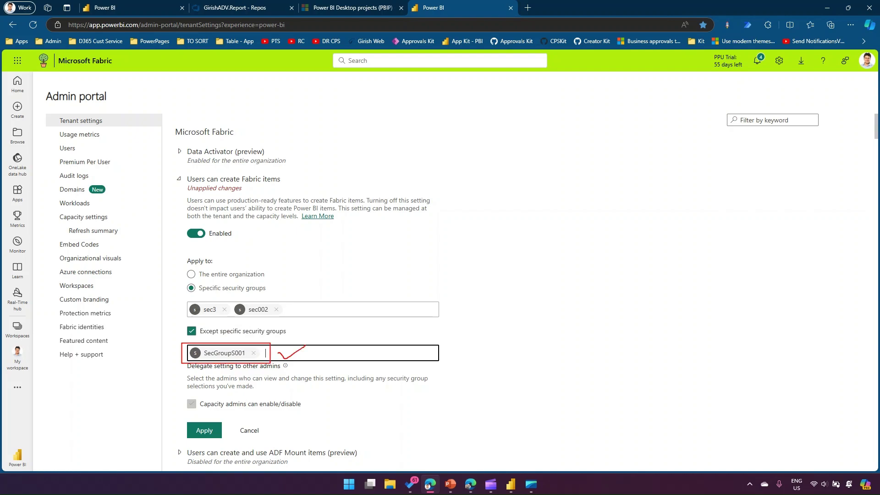
pyautogui.moveTo(185, 298)
pyautogui.mouseDown()
pyautogui.moveTo(192, 319)
pyautogui.moveTo(292, 320)
pyautogui.moveTo(320, 309)
pyautogui.mouseUp()
pyautogui.moveTo(304, 312); pyautogui.dragTo(319, 296)
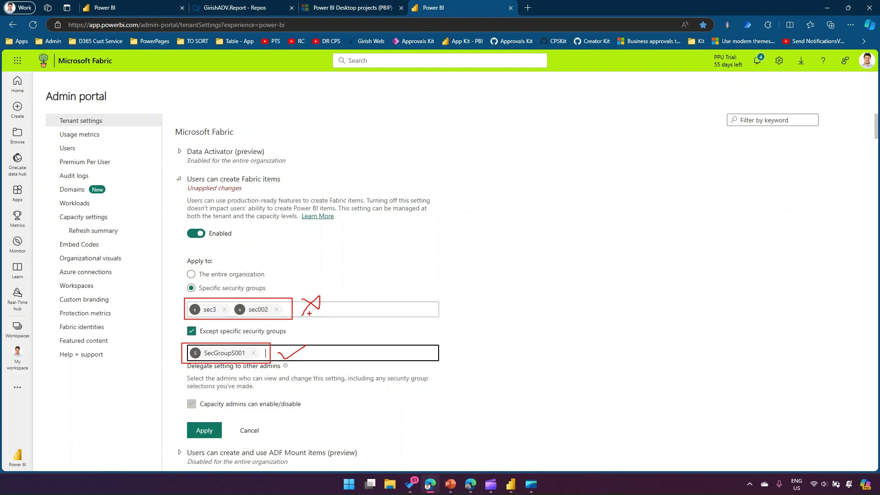
pyautogui.press('Escape')
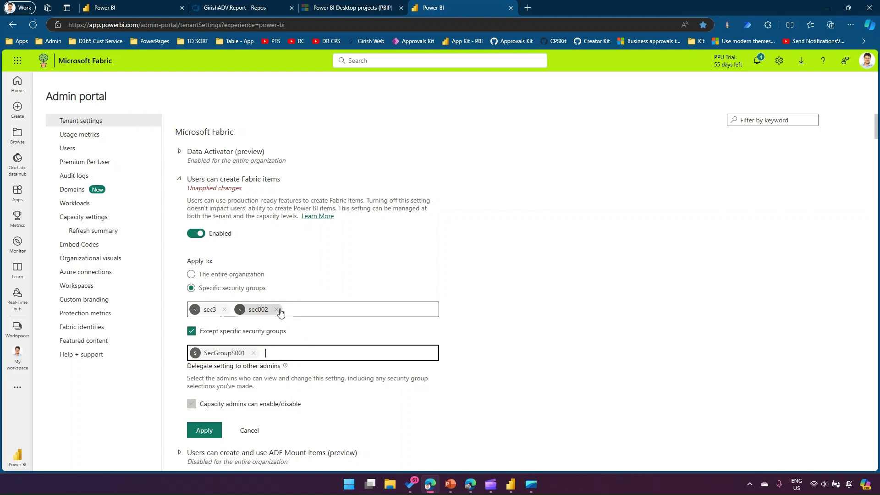
pyautogui.click(249, 430)
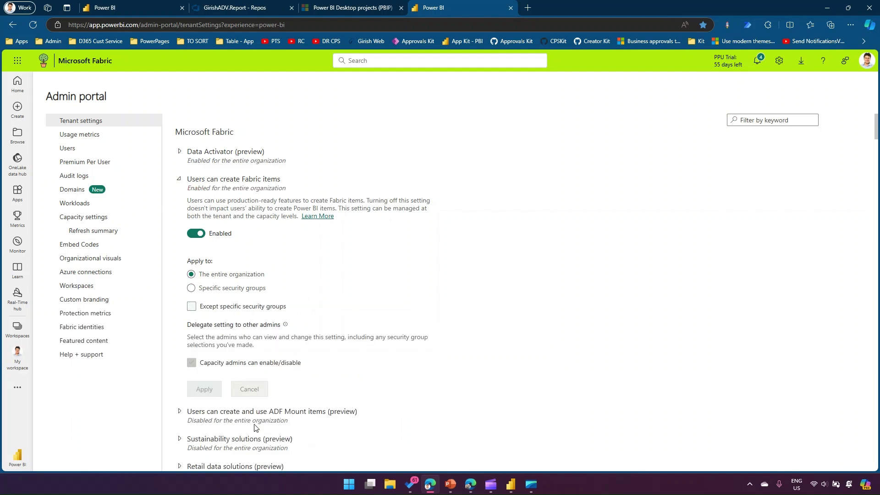
pyautogui.click(180, 179)
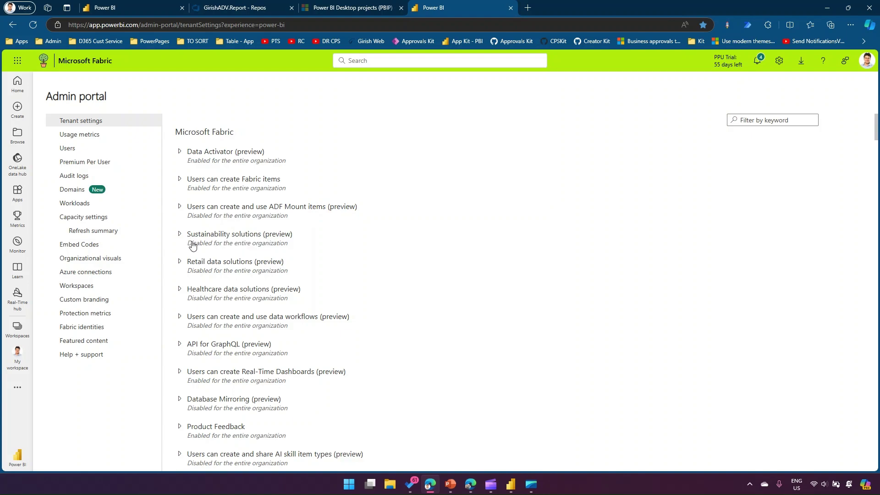
pyautogui.click(179, 235)
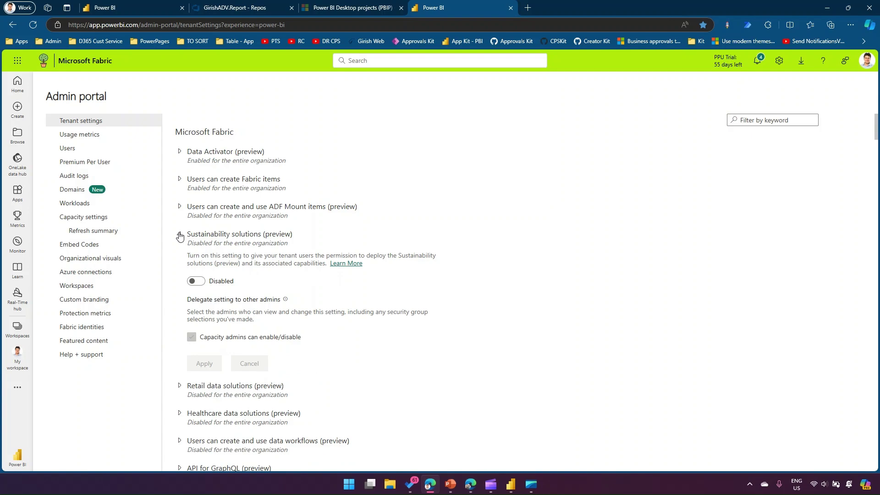
pyautogui.click(179, 235)
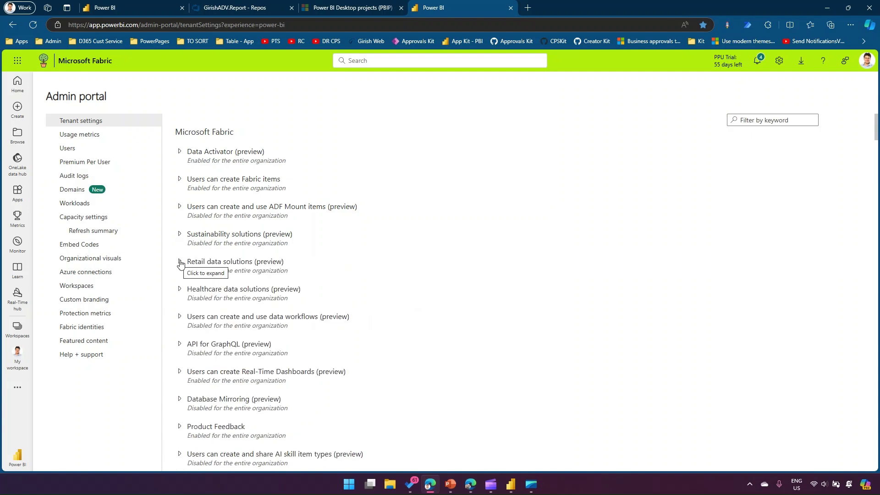
pyautogui.click(180, 290)
pyautogui.click(179, 291)
pyautogui.scroll(-2, 186, 312)
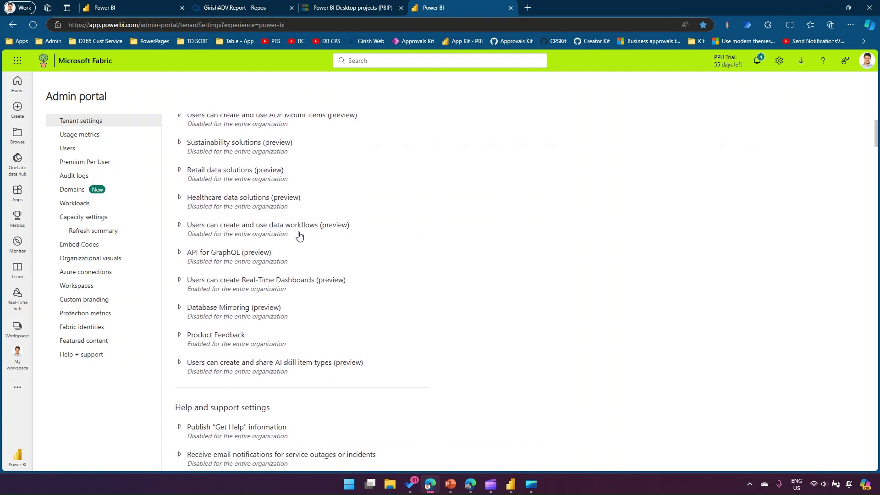
pyautogui.click(186, 227)
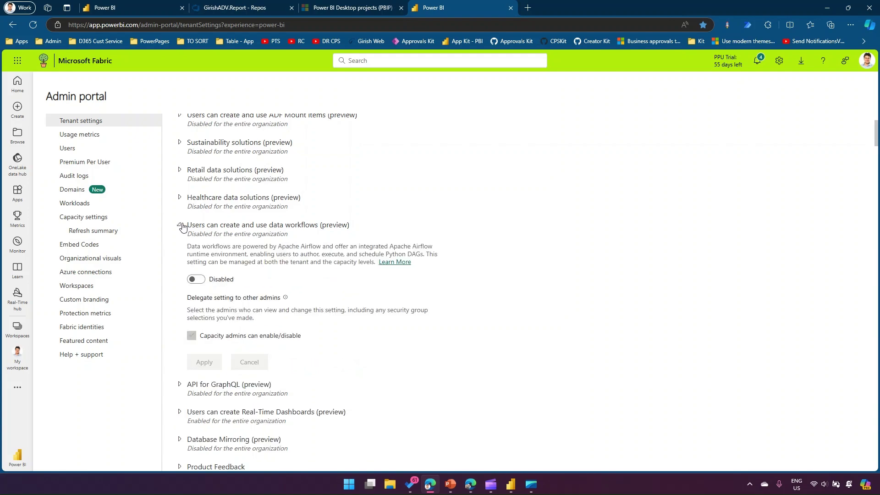
pyautogui.click(181, 226)
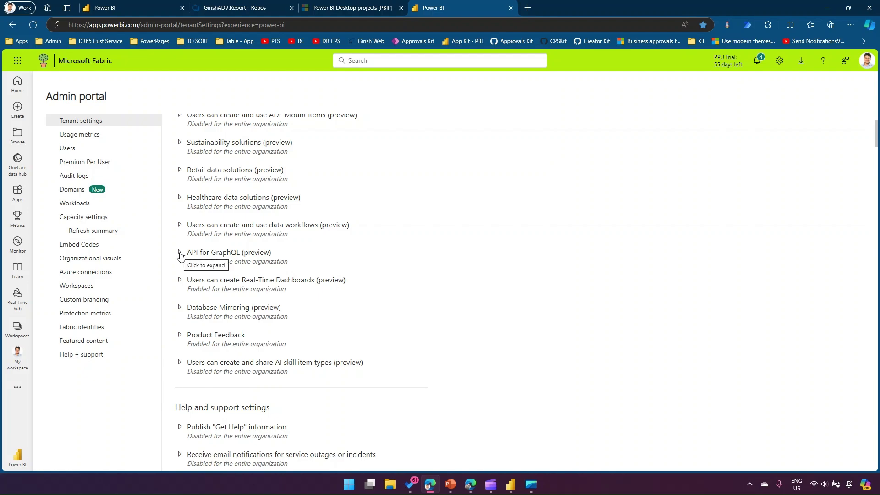
pyautogui.click(179, 307)
pyautogui.click(179, 308)
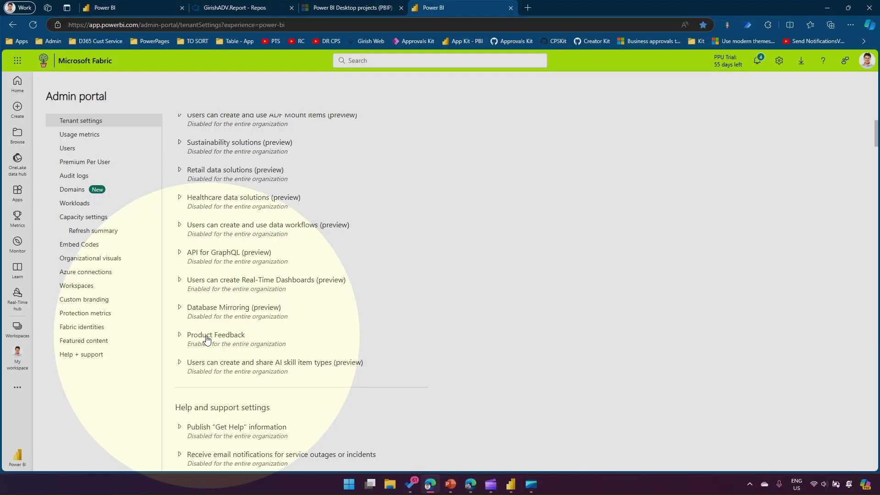
pyautogui.scroll(-2, 206, 339)
pyautogui.scroll(-1, 188, 275)
pyautogui.click(179, 225)
pyautogui.click(178, 225)
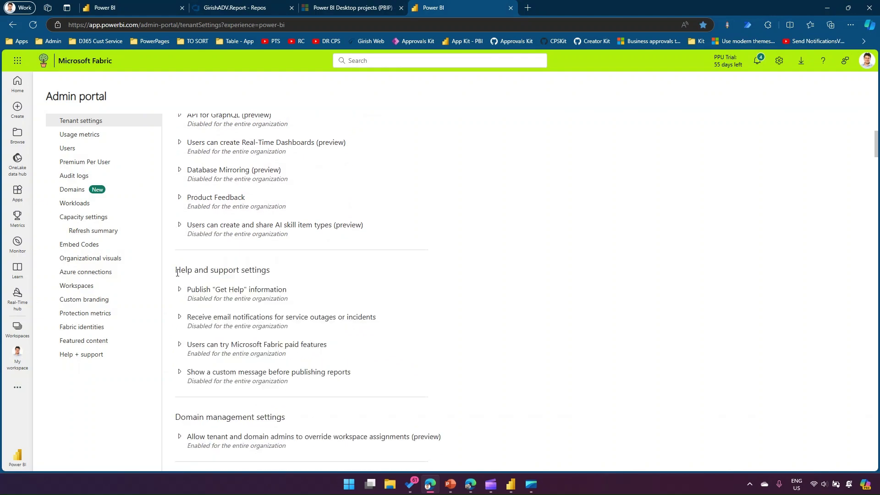
# - Review the Publish "Get Help" information and Microsoft Fabric paid features settings
pyautogui.scroll(-2, 188, 286)
pyautogui.click(179, 197)
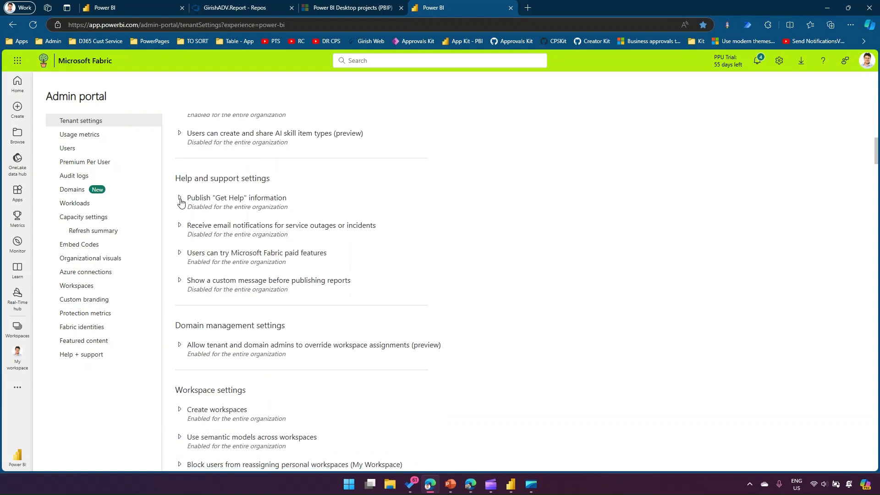
pyautogui.moveTo(187, 219); pyautogui.dragTo(260, 233)
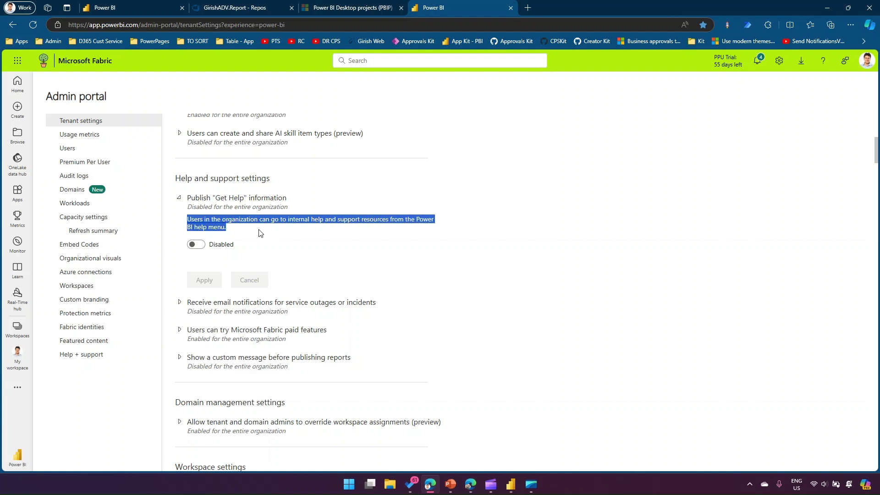
pyautogui.click(179, 198)
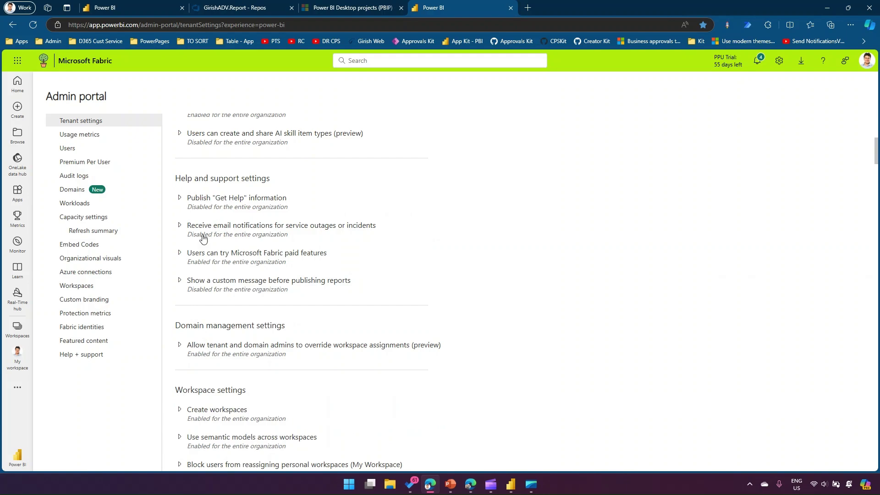
pyautogui.click(179, 255)
pyautogui.click(178, 255)
# - Switch on service-outage email notifications, then expand the custom pre-publish message setting
pyautogui.click(182, 225)
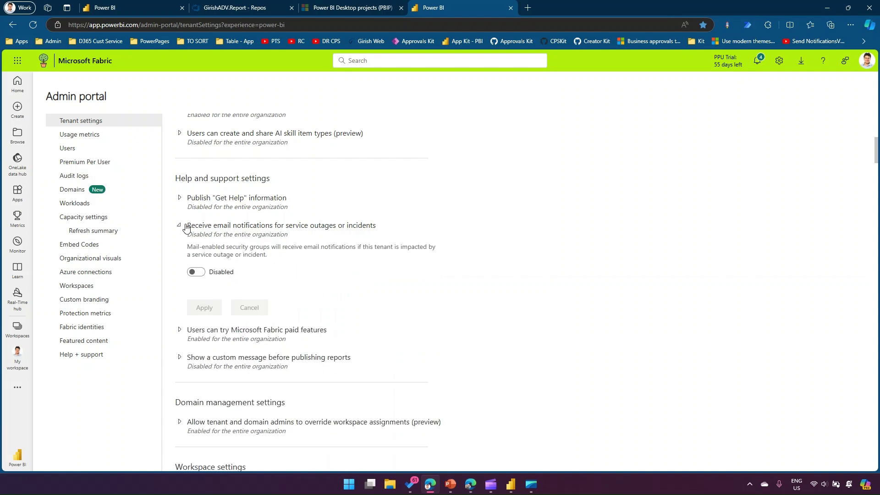
pyautogui.click(201, 273)
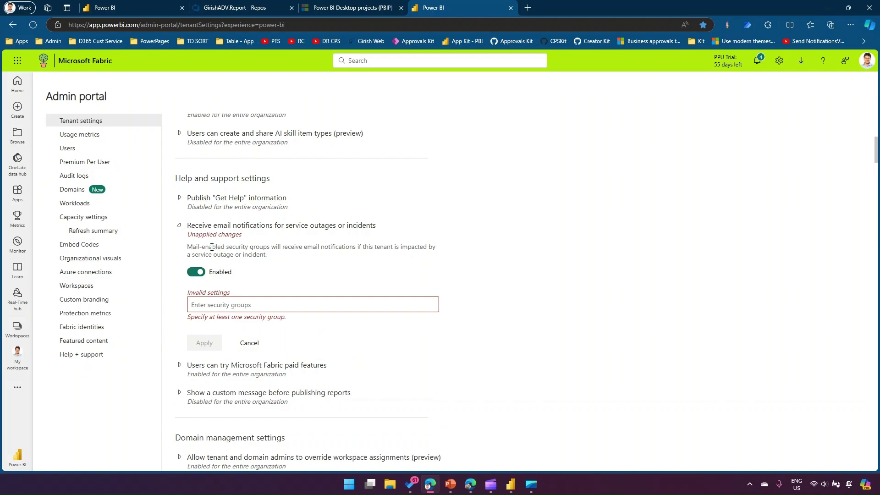
pyautogui.click(179, 225)
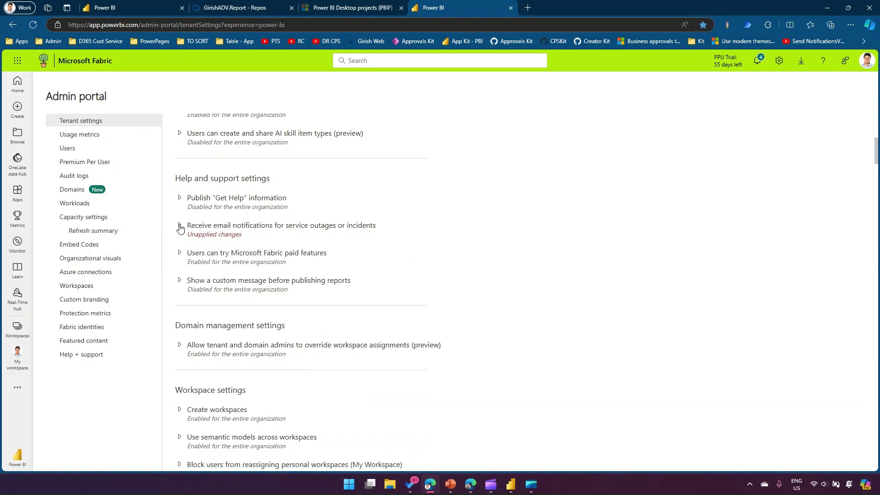
pyautogui.click(180, 281)
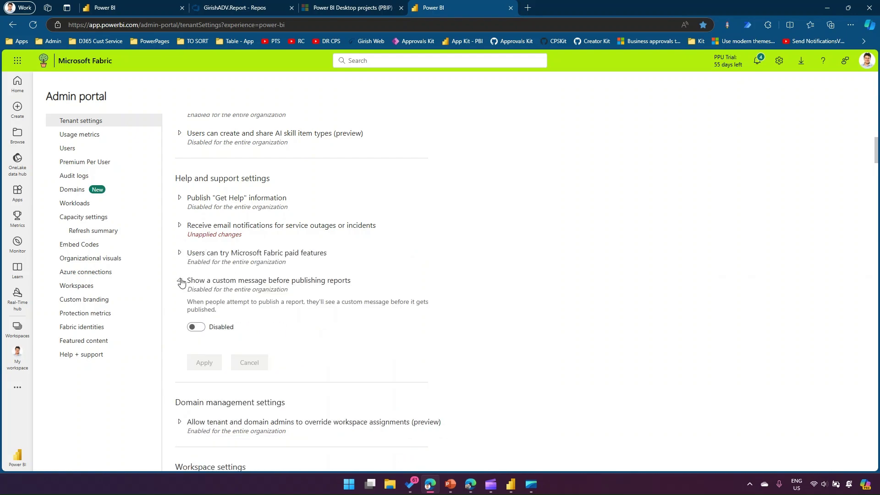
# - Enable and apply the pre-publish message 'This is org ABC. Make sure no data is leaked outside the org.'
pyautogui.click(196, 328)
pyautogui.click(224, 368)
pyautogui.write('This is or')
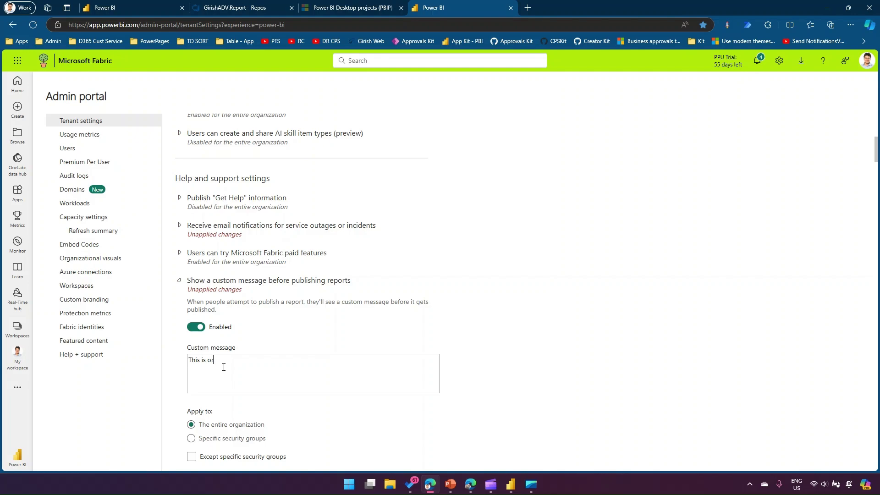
pyautogui.write('g ABC. Make sure no data is leaked outside the org. (Girish Inc')
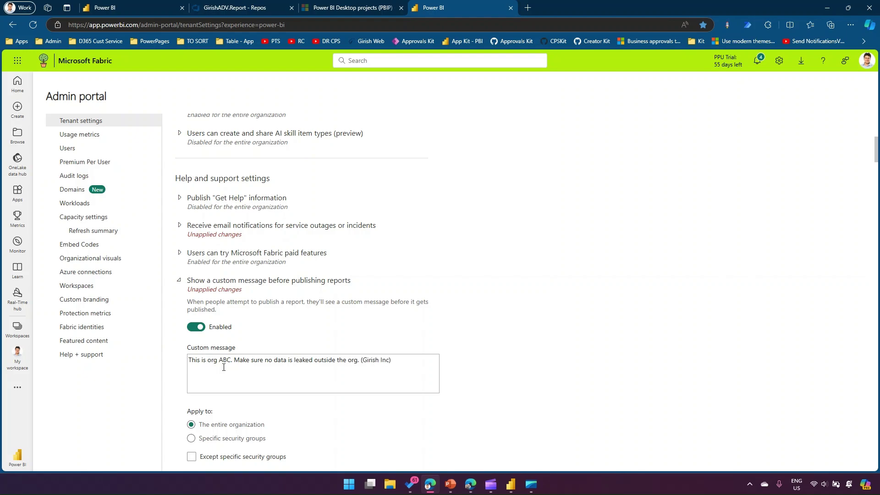
pyautogui.scroll(-2, 351, 393)
pyautogui.click(205, 391)
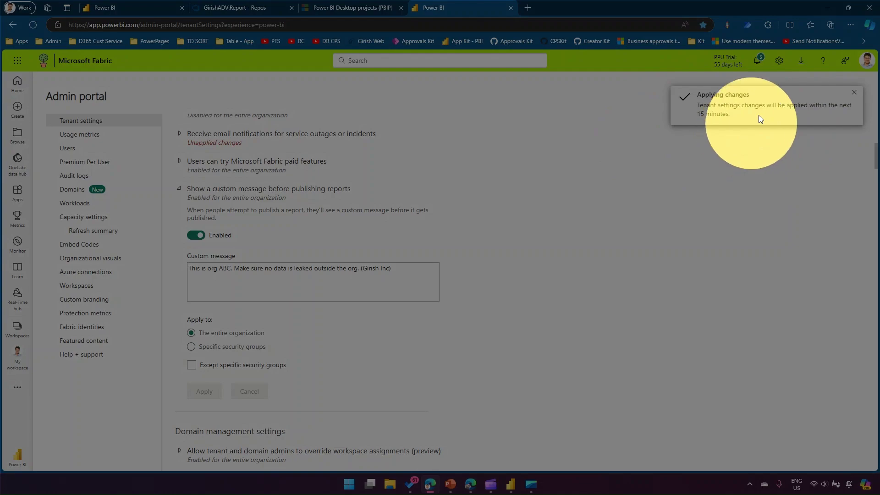
# - Expand the admins-override workspace assignments setting and scroll down to Information protection
pyautogui.scroll(-3, 424, 341)
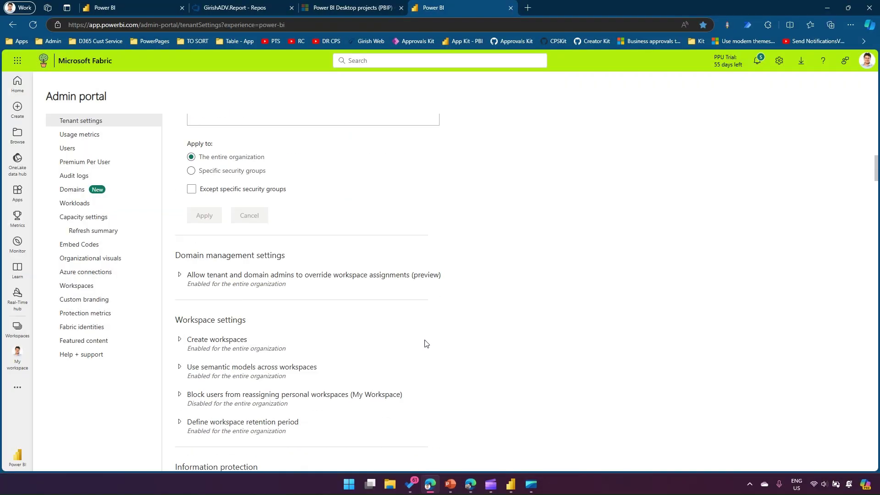
pyautogui.scroll(-2, 426, 342)
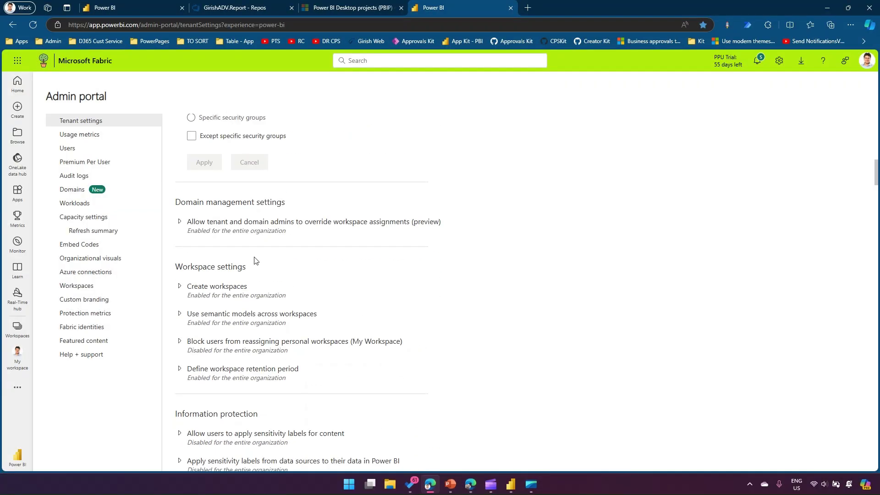
pyautogui.click(180, 223)
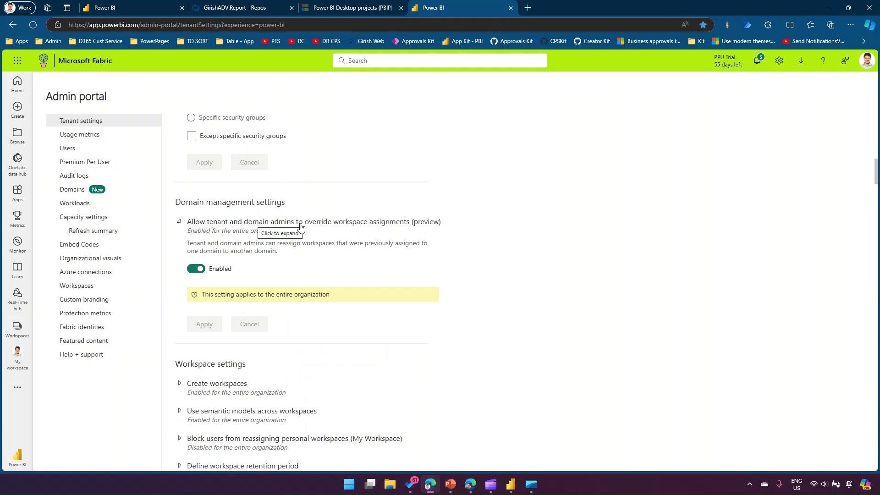
pyautogui.scroll(-3, 380, 241)
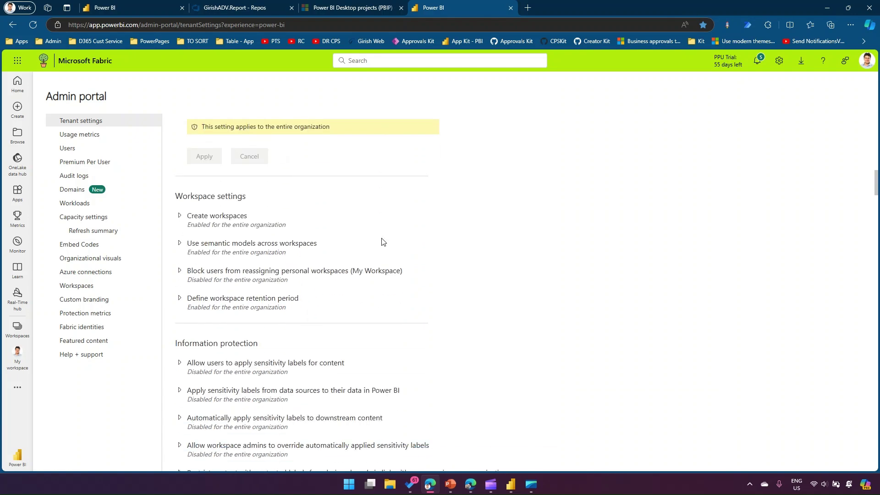
pyautogui.scroll(-2, 383, 242)
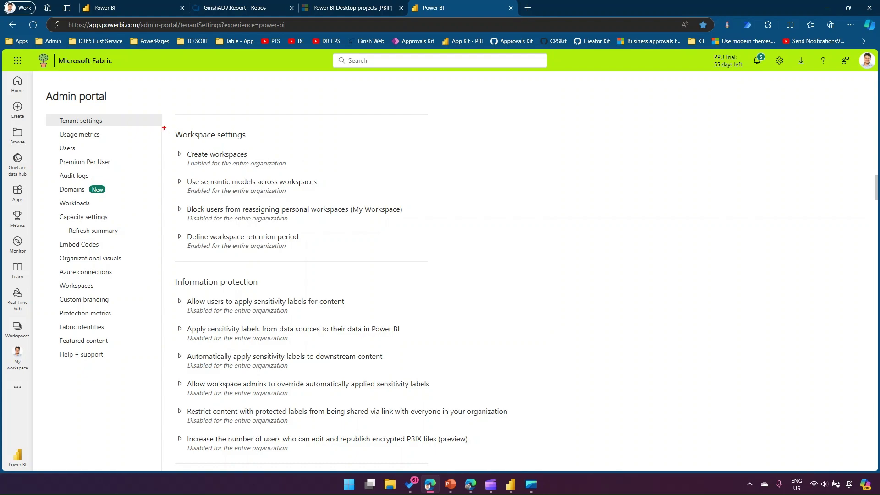
pyautogui.moveTo(167, 126)
pyautogui.mouseDown()
pyautogui.moveTo(238, 196)
pyautogui.moveTo(408, 256)
pyautogui.moveTo(438, 257)
pyautogui.mouseUp()
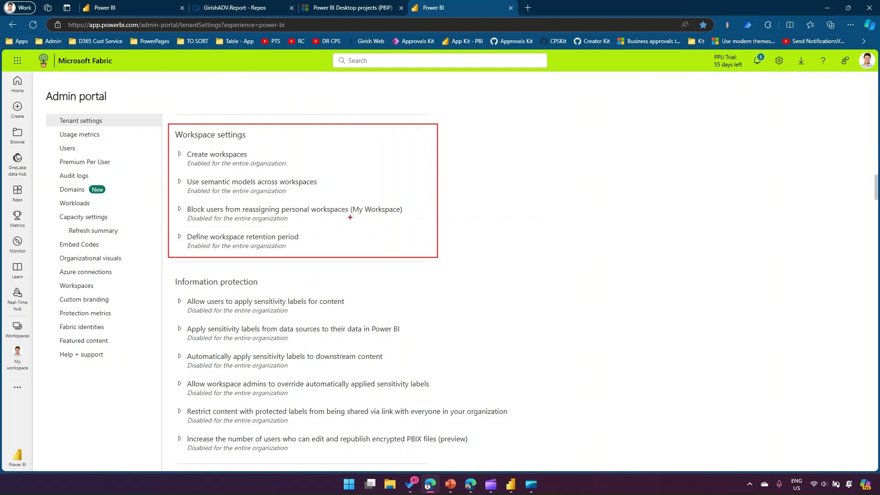
pyautogui.press('Escape')
pyautogui.scroll(-2, 350, 220)
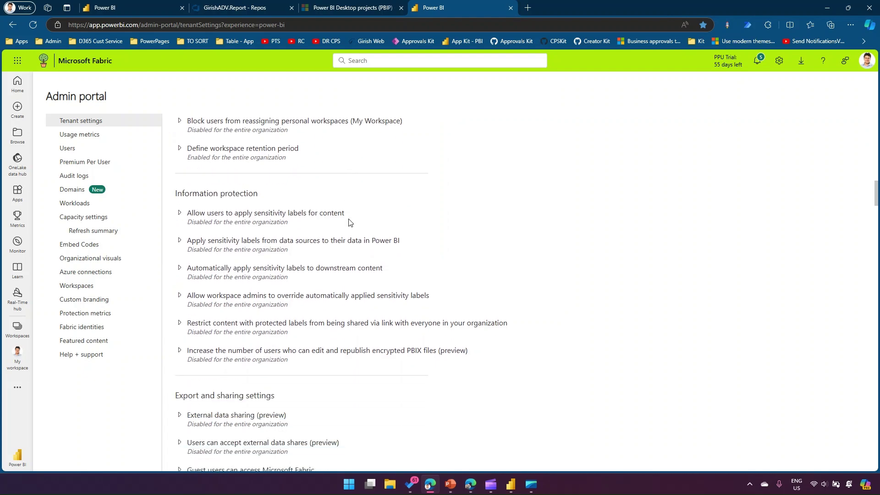
pyautogui.moveTo(169, 182); pyautogui.dragTo(497, 364)
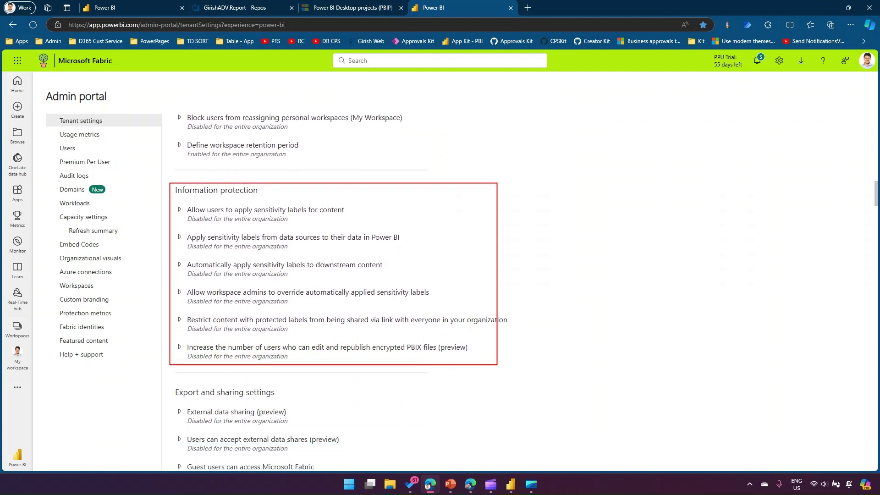
# - Tick off all six sensitivity-label settings, from content labels to encrypted PBIX republishing
pyautogui.moveTo(350, 206); pyautogui.dragTo(372, 202)
pyautogui.moveTo(412, 226); pyautogui.dragTo(443, 214)
pyautogui.moveTo(398, 268); pyautogui.dragTo(412, 258)
pyautogui.moveTo(399, 301); pyautogui.dragTo(433, 290)
pyautogui.moveTo(352, 334); pyautogui.dragTo(398, 315)
pyautogui.moveTo(368, 355); pyautogui.dragTo(417, 342)
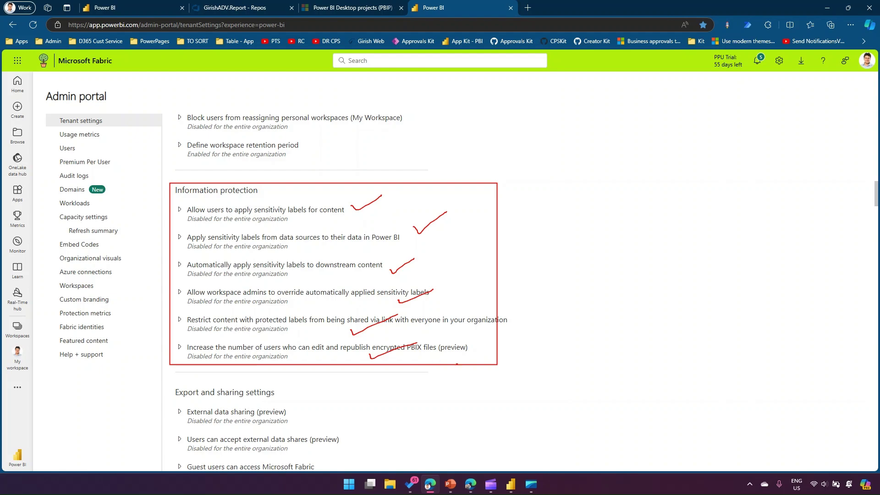
# - Tick off Publish to web, Copy and paste visuals, Export to .csv and Download reports
pyautogui.press('Escape')
pyautogui.scroll(-5, 459, 359)
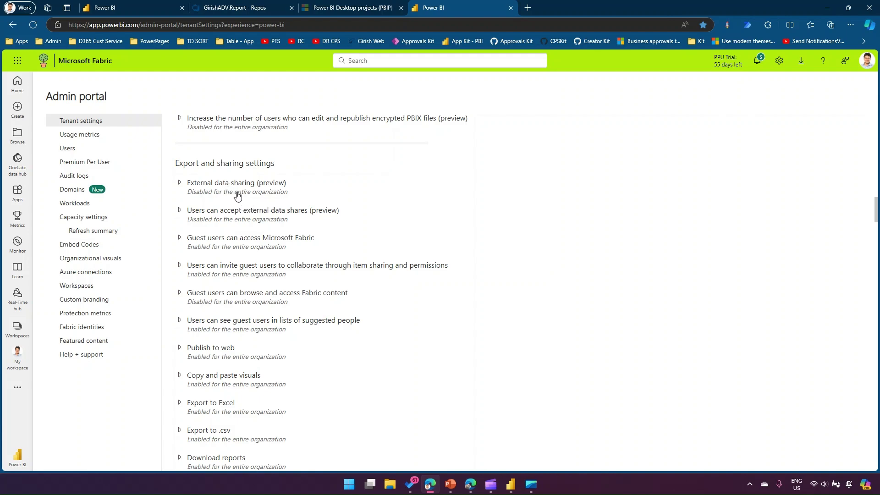
pyautogui.moveTo(266, 347); pyautogui.dragTo(295, 339)
pyautogui.moveTo(282, 371); pyautogui.dragTo(328, 366)
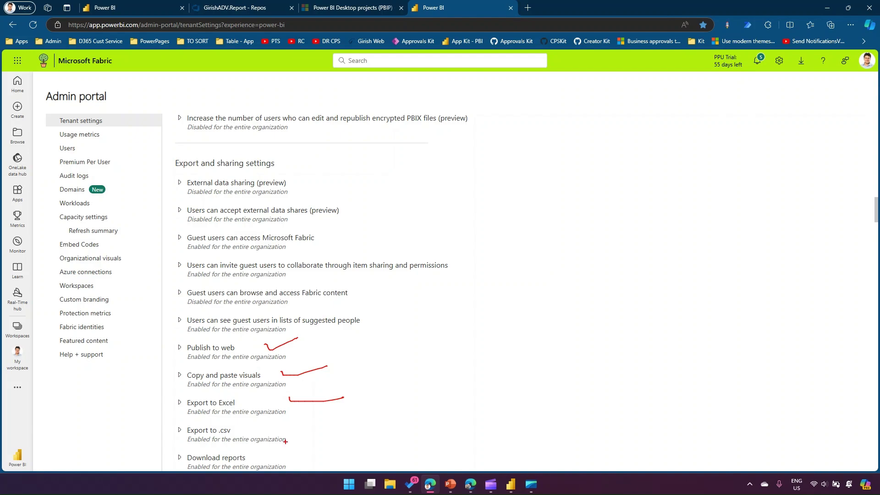
pyautogui.moveTo(286, 434); pyautogui.dragTo(314, 430)
pyautogui.moveTo(287, 459); pyautogui.dragTo(321, 452)
# - Tick off the external data sharing and guest access and invitation settings
pyautogui.moveTo(356, 289); pyautogui.dragTo(381, 287)
pyautogui.moveTo(324, 215); pyautogui.dragTo(355, 209)
pyautogui.moveTo(295, 189); pyautogui.dragTo(338, 182)
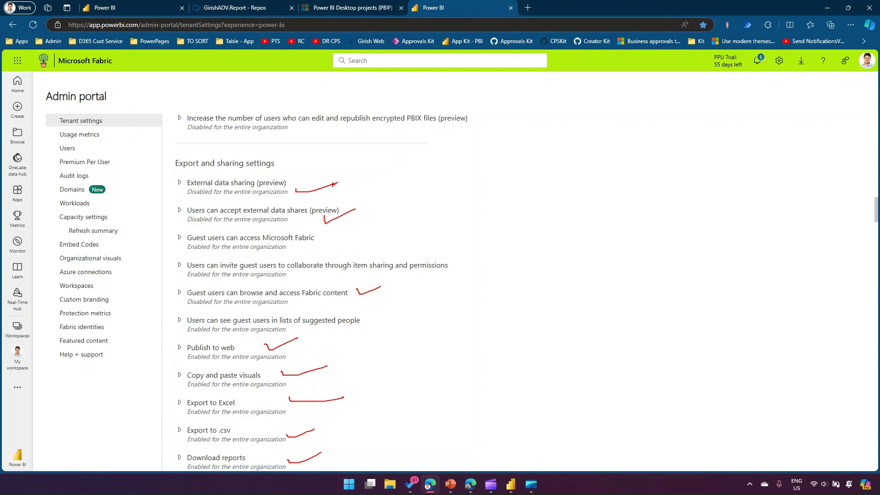
pyautogui.moveTo(310, 249); pyautogui.dragTo(365, 236)
pyautogui.moveTo(335, 275); pyautogui.dragTo(384, 256)
# - Clear the pen marks and scroll further down the Export and sharing settings
pyautogui.press('Escape')
pyautogui.scroll(-4, 350, 279)
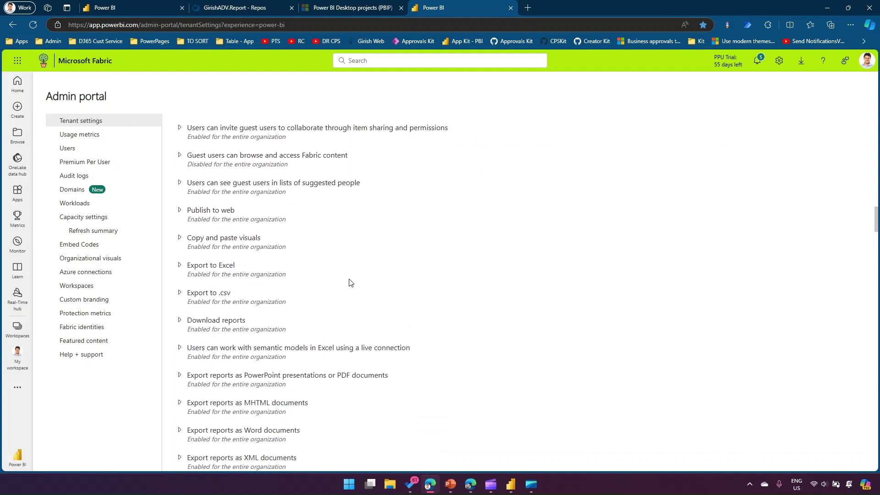
pyautogui.scroll(-2, 344, 273)
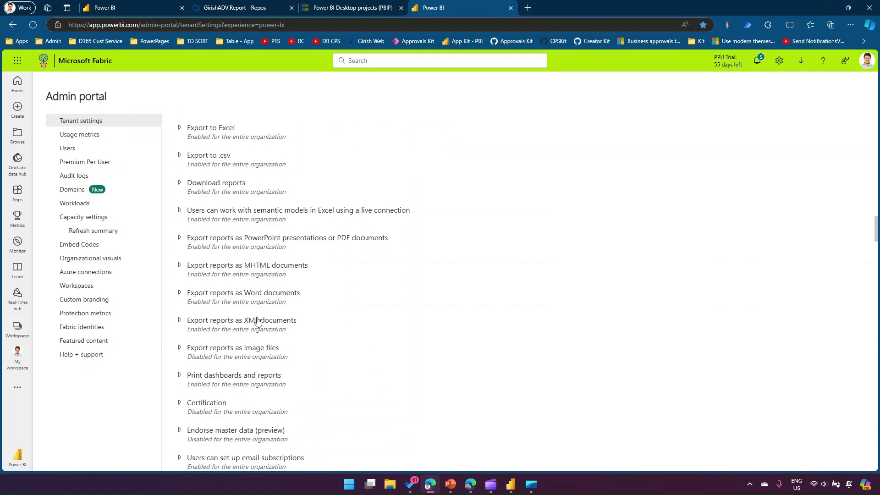
pyautogui.scroll(-1, 248, 347)
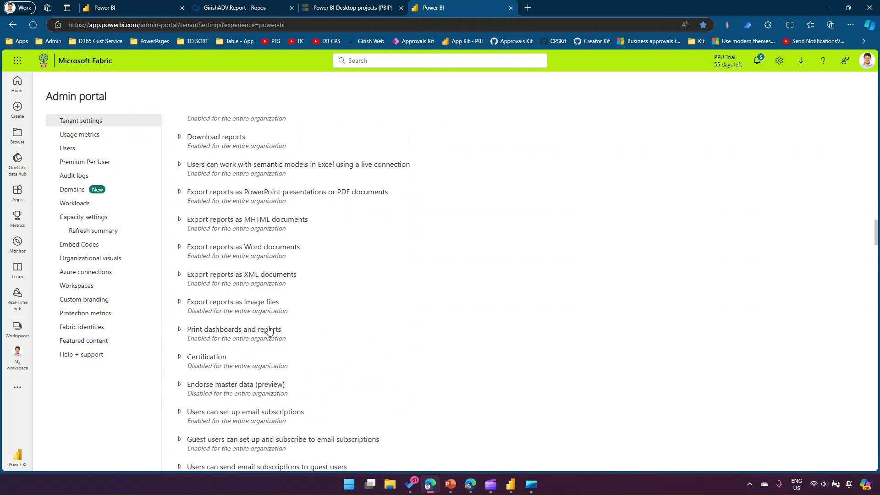
pyautogui.scroll(-1, 243, 339)
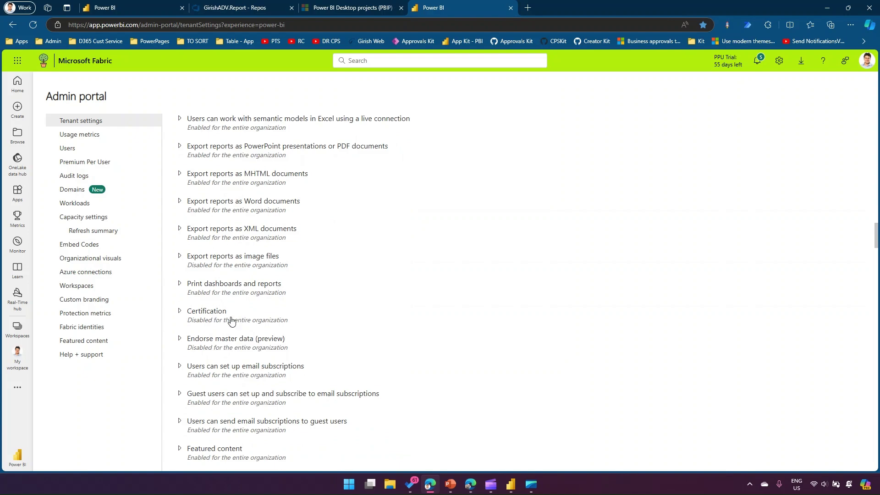
# - Expand Certification and highlight who can certify items in its description
pyautogui.click(184, 313)
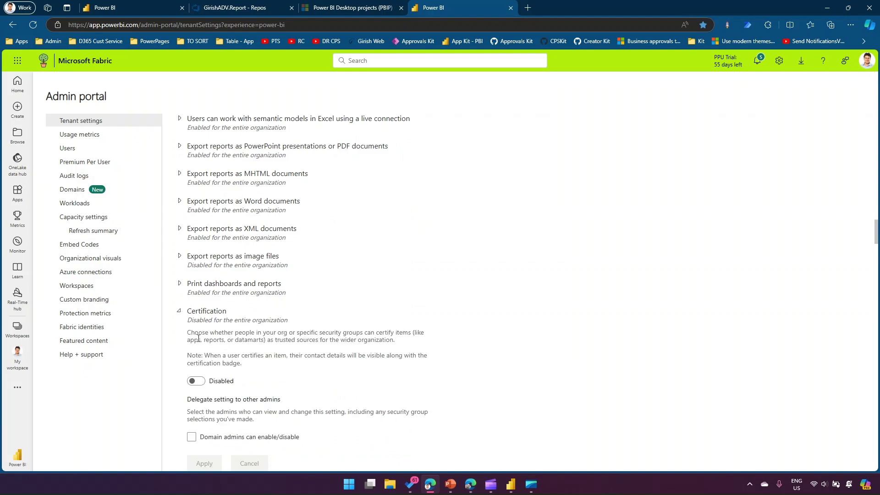
pyautogui.moveTo(194, 333); pyautogui.dragTo(386, 330)
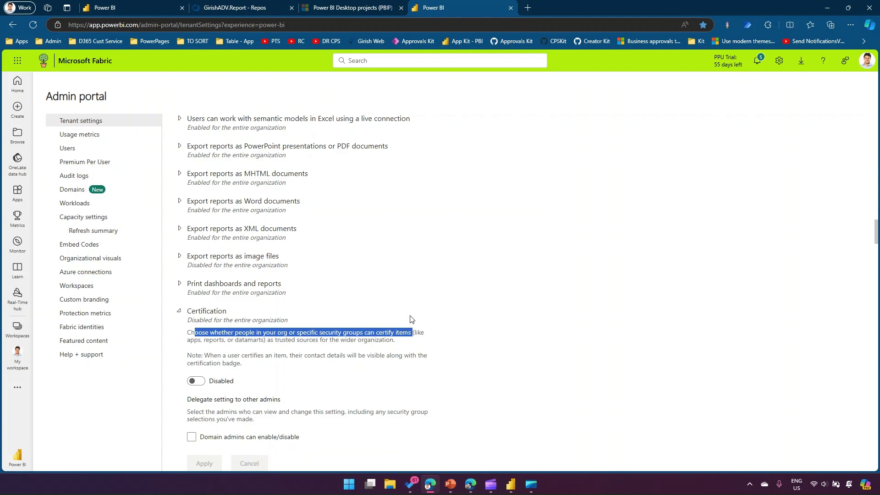
pyautogui.scroll(-3, 422, 308)
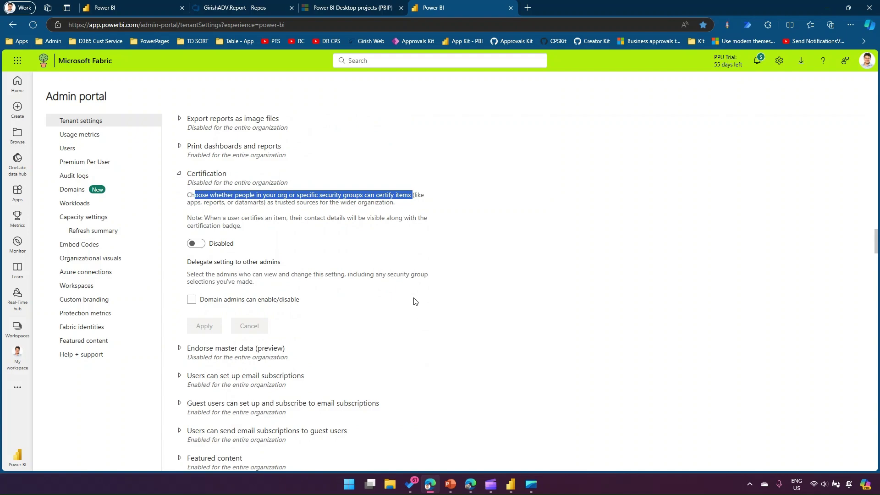
pyautogui.scroll(-2, 404, 310)
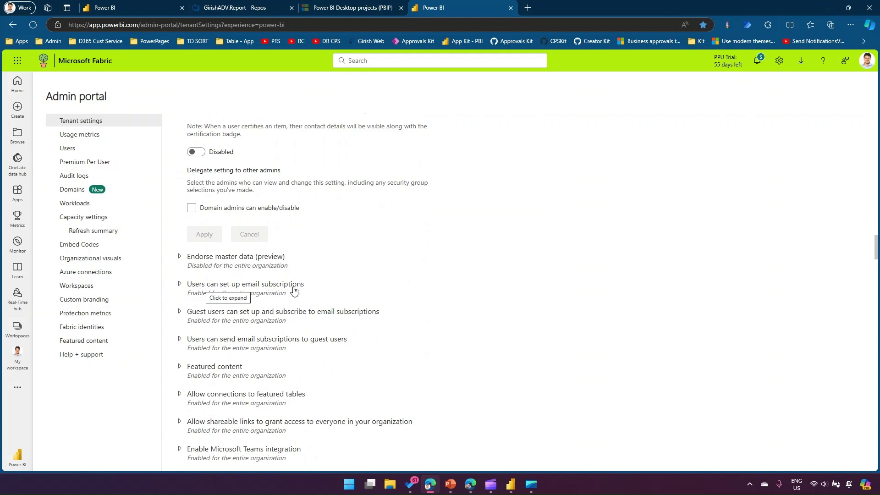
pyautogui.scroll(-2, 293, 292)
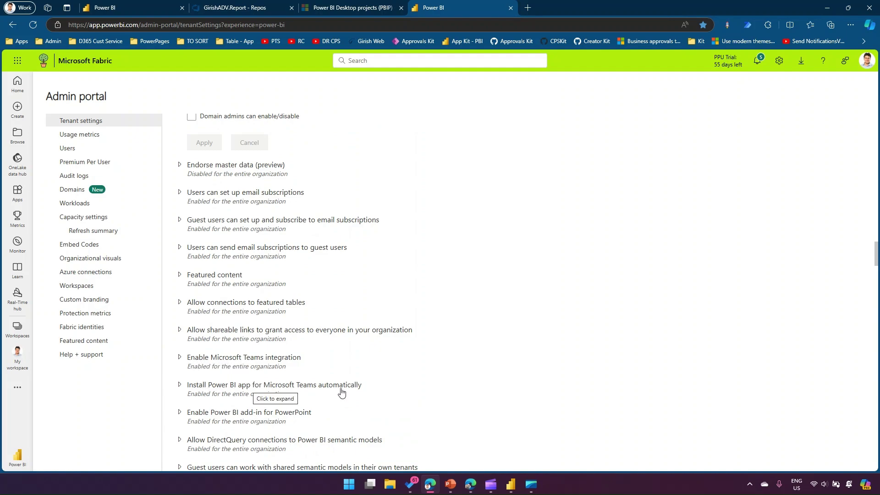
pyautogui.scroll(-2, 237, 363)
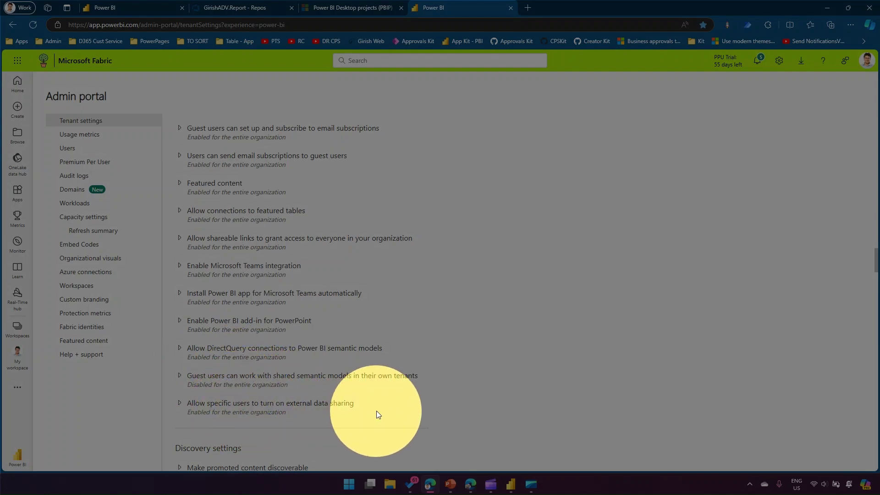
pyautogui.scroll(-4, 218, 298)
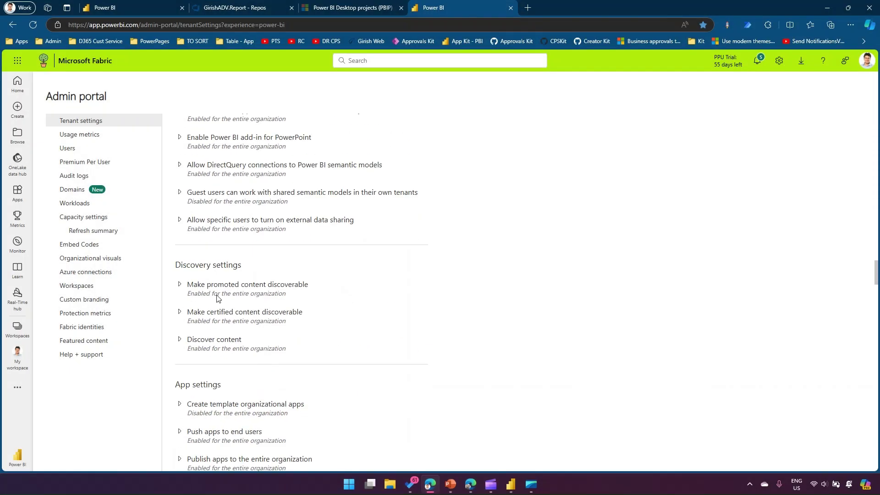
# - Peek at the specific-users external data sharing setting, then scroll to Developer and Admin API settings
pyautogui.click(179, 221)
pyautogui.click(179, 222)
pyautogui.scroll(-1, 182, 284)
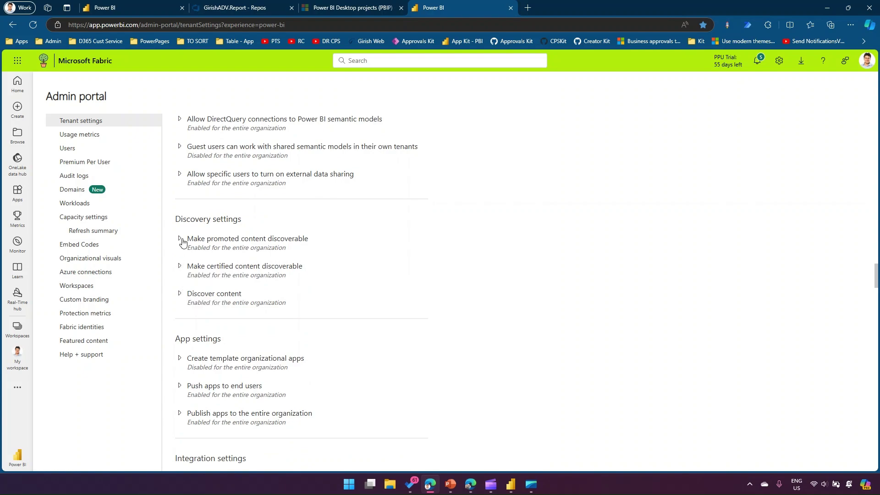
pyautogui.scroll(-2, 200, 255)
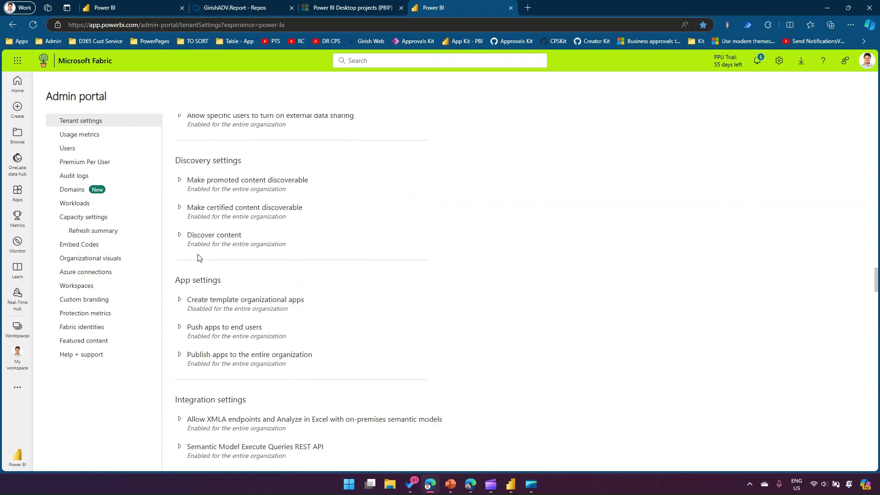
pyautogui.scroll(-3, 200, 234)
pyautogui.scroll(2, 199, 198)
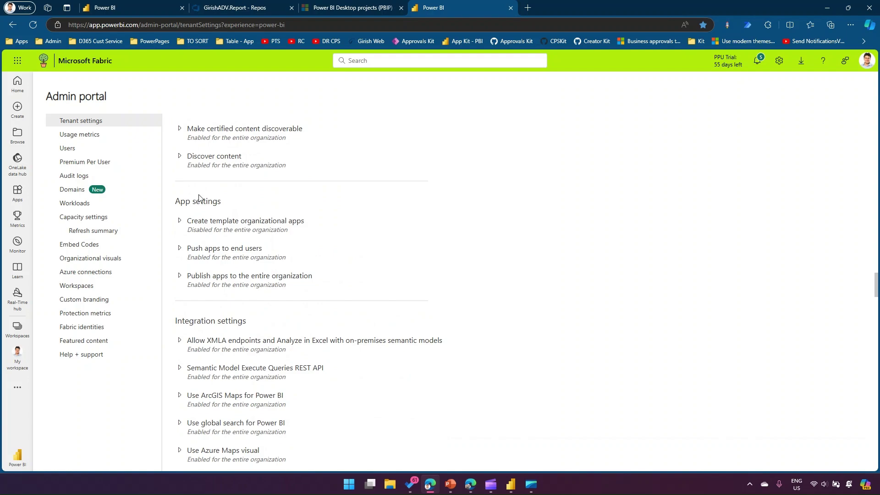
pyautogui.scroll(-5, 277, 321)
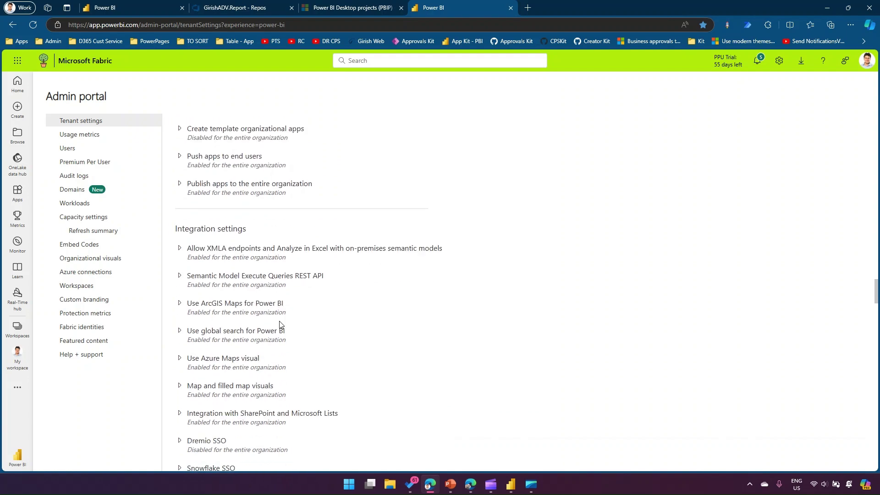
pyautogui.scroll(-6, 280, 330)
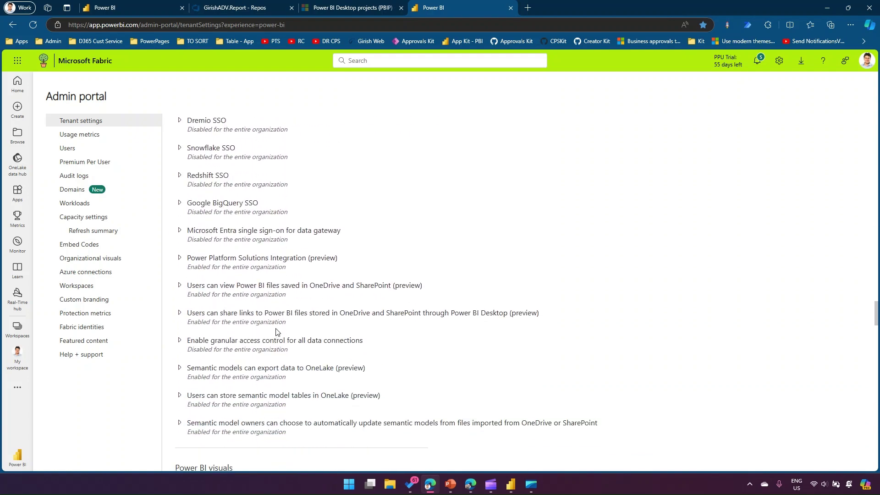
pyautogui.scroll(-3, 258, 325)
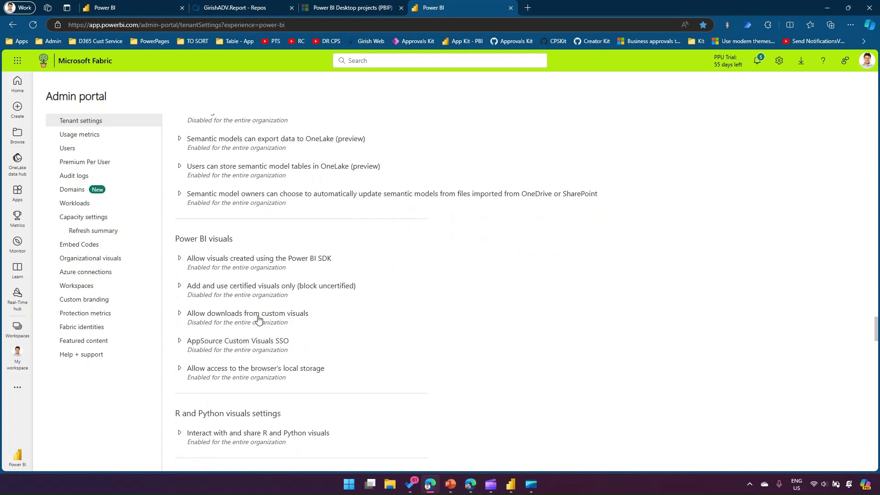
pyautogui.scroll(-1, 256, 320)
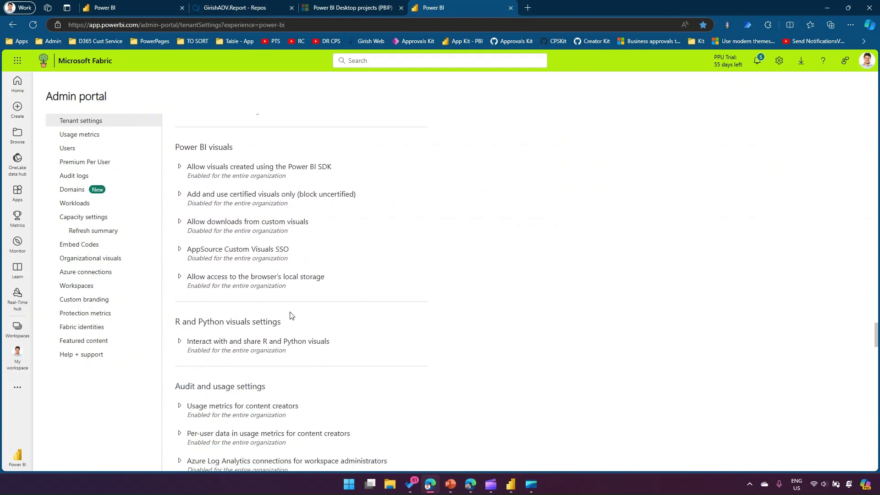
pyautogui.scroll(-3, 229, 298)
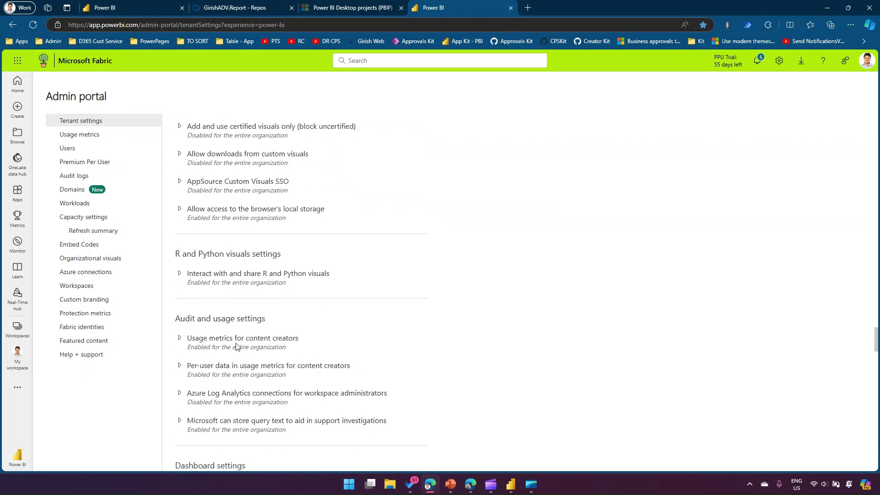
pyautogui.scroll(-7, 166, 396)
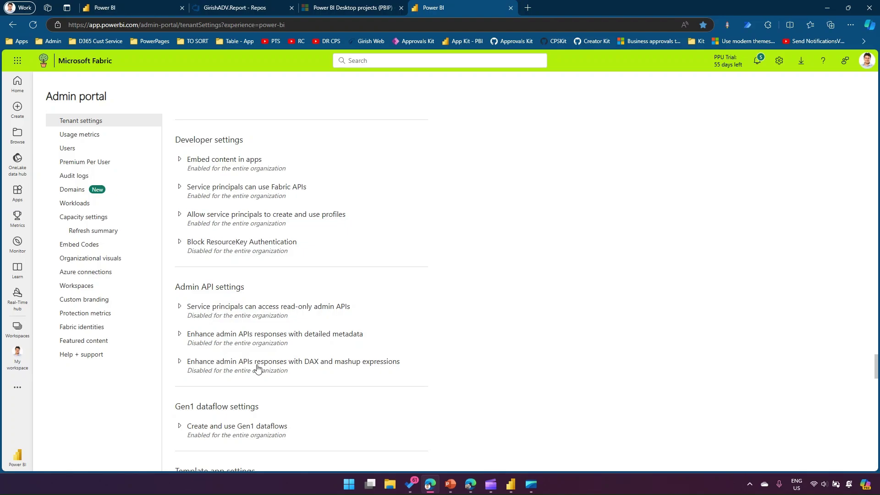
pyautogui.scroll(-1, 289, 334)
pyautogui.scroll(-3, 293, 336)
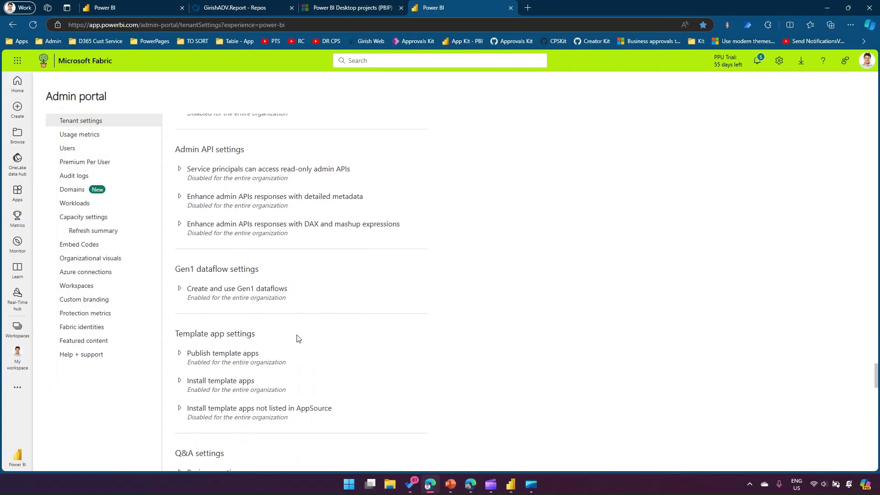
pyautogui.scroll(-2, 202, 324)
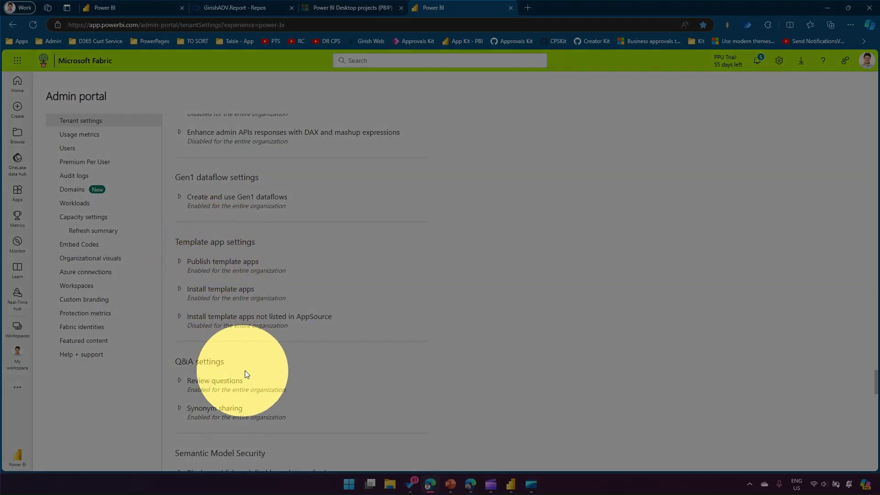
pyautogui.scroll(-2, 246, 372)
pyautogui.scroll(-4, 222, 297)
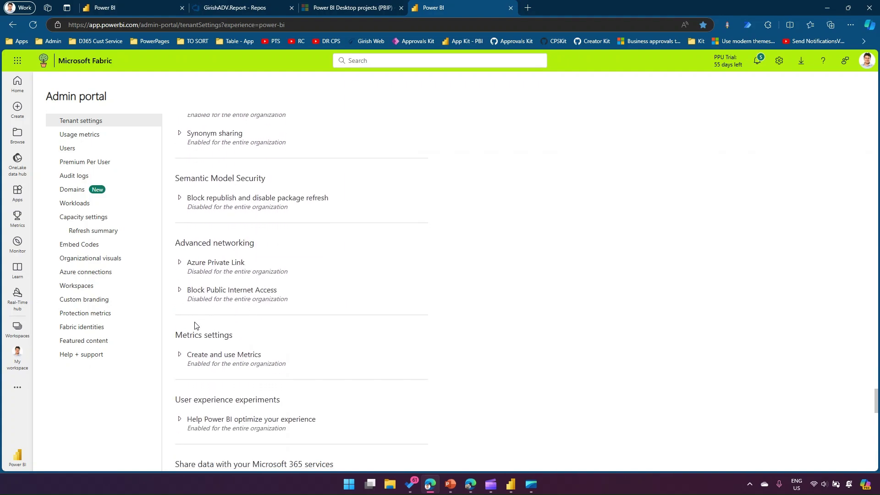
pyautogui.scroll(-3, 209, 371)
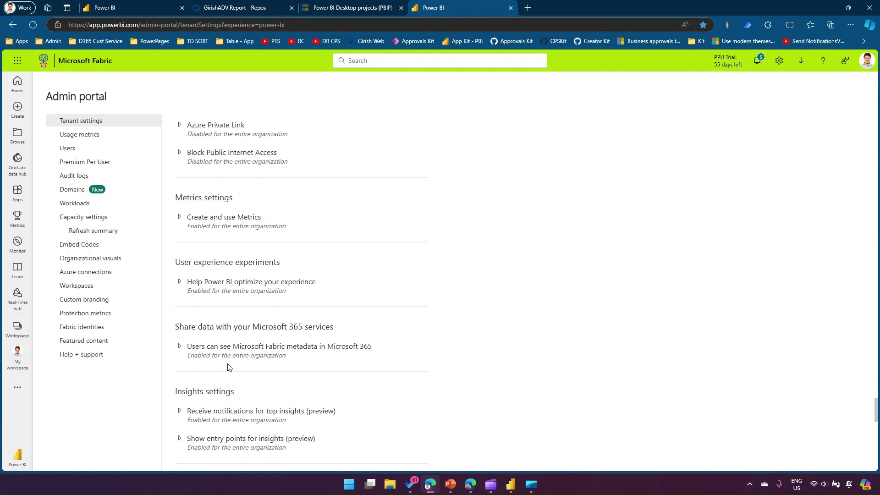
pyautogui.scroll(-3, 220, 369)
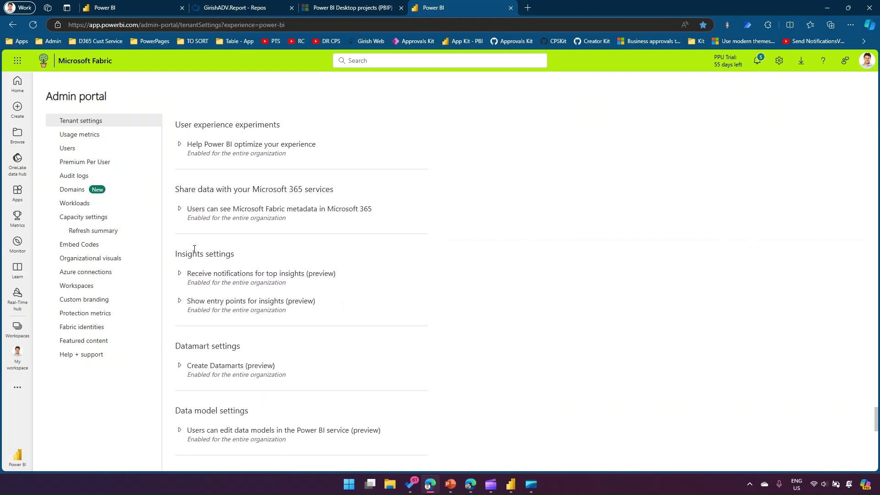
pyautogui.scroll(-4, 229, 339)
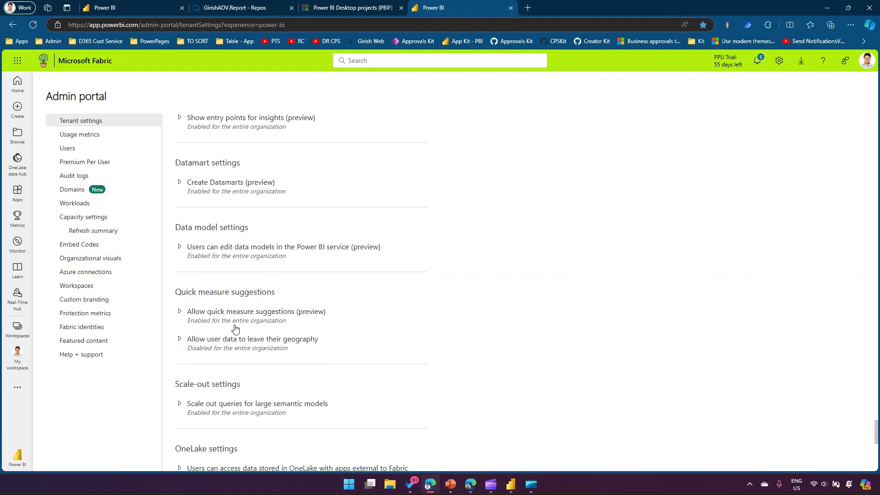
pyautogui.scroll(-4, 216, 323)
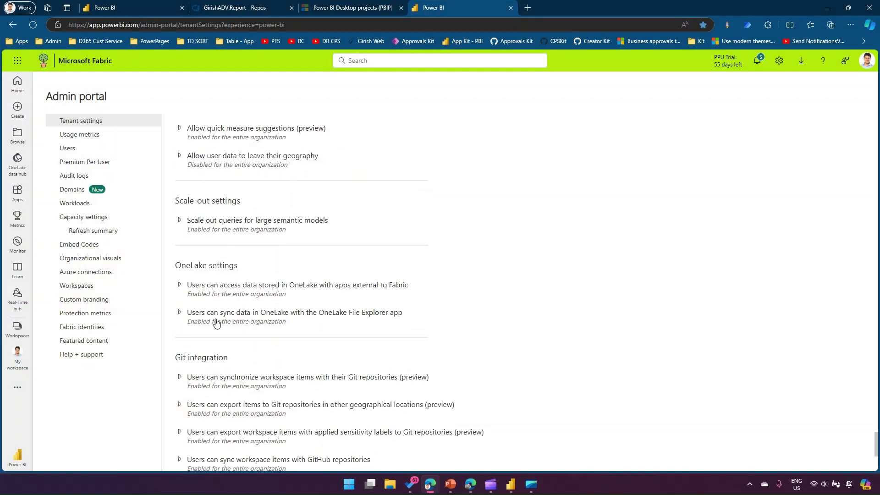
pyautogui.scroll(-3, 217, 325)
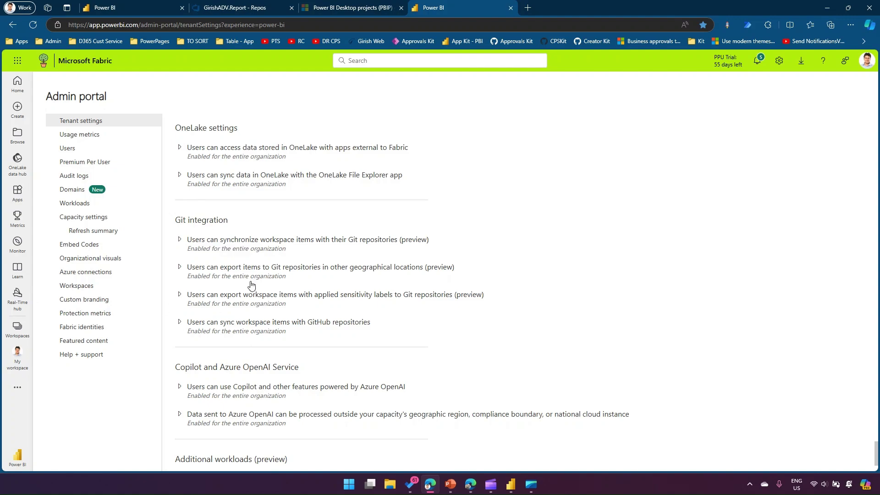
pyautogui.scroll(-2, 216, 281)
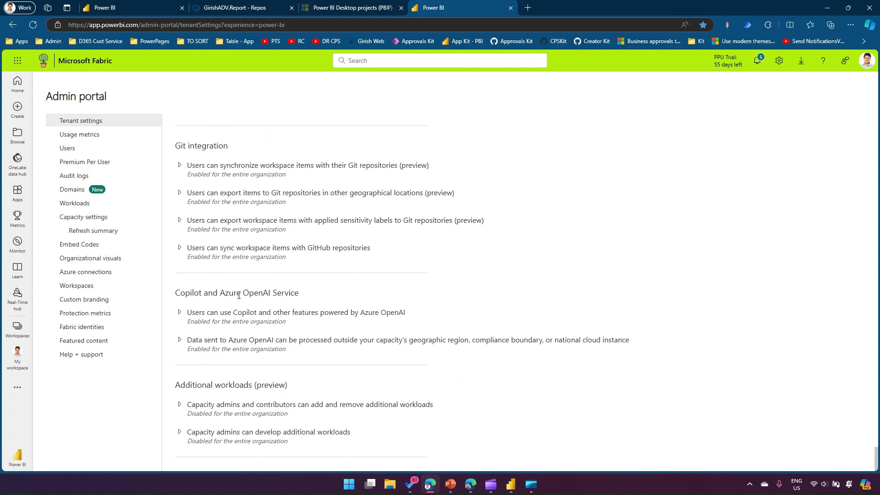
pyautogui.moveTo(176, 293); pyautogui.dragTo(306, 354)
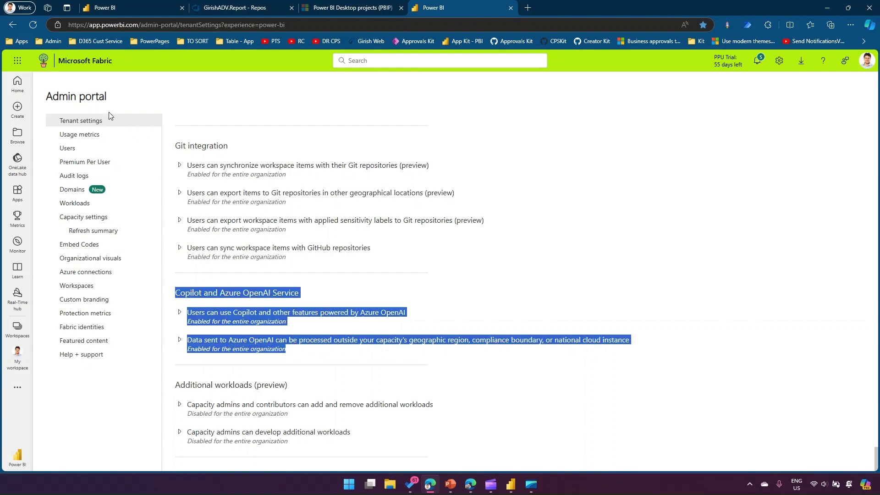
# - Visit Usage metrics and Users, opening the Microsoft 365 admin center in a new tab
pyautogui.click(94, 135)
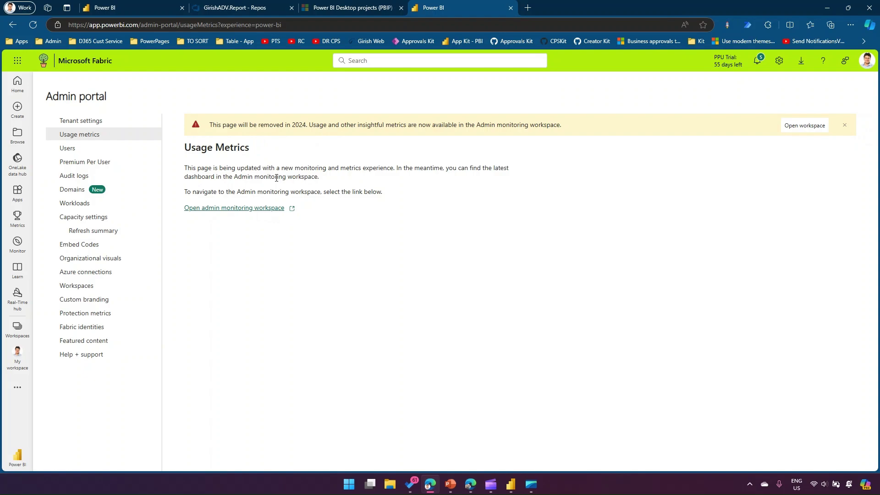
pyautogui.click(70, 148)
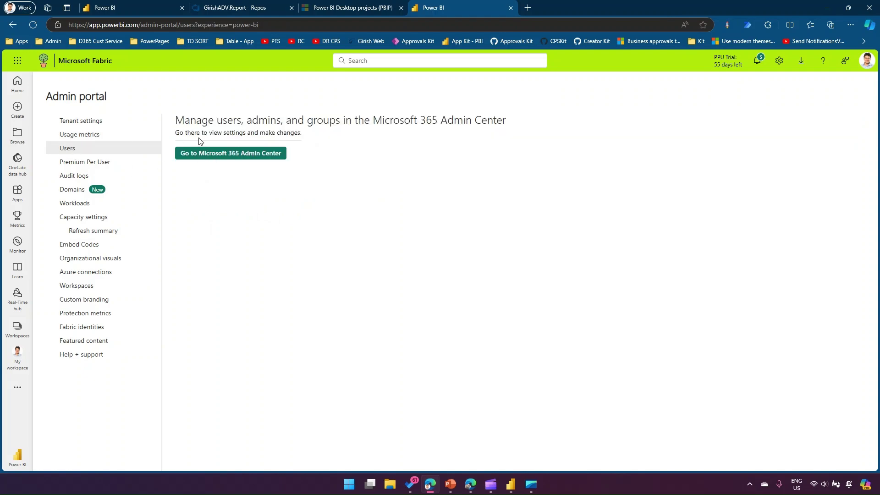
pyautogui.click(235, 153)
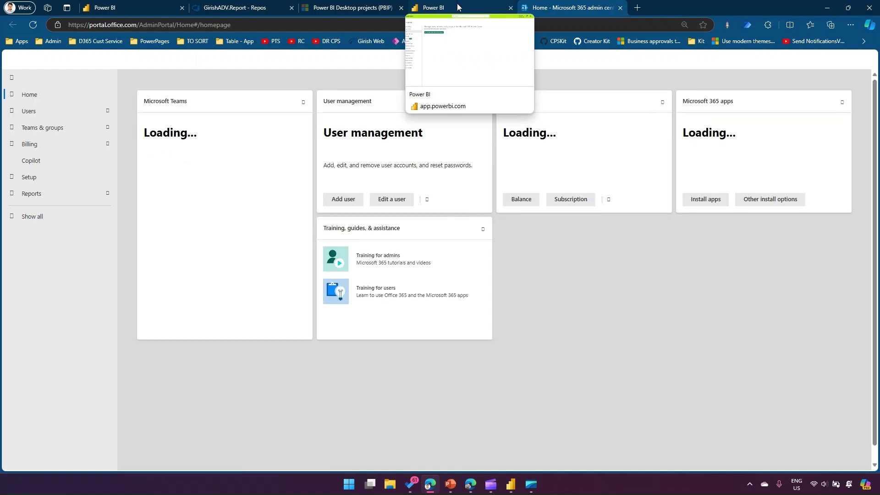
pyautogui.click(459, 6)
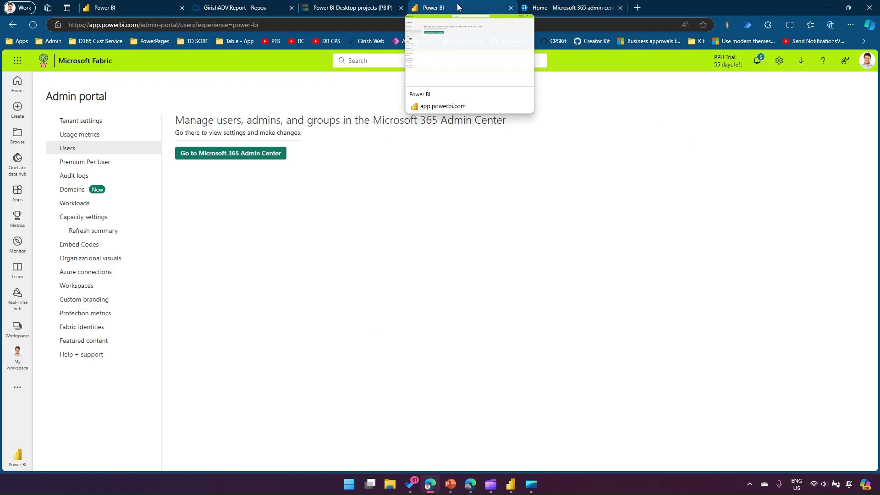
# - Review the Premium Per User settings, leaving the XMLA Endpoint at Read Only
pyautogui.click(87, 164)
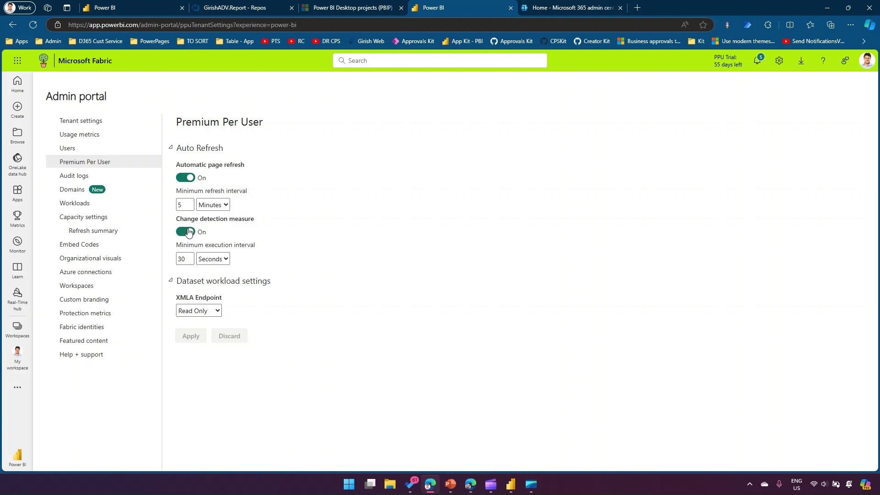
pyautogui.click(211, 311)
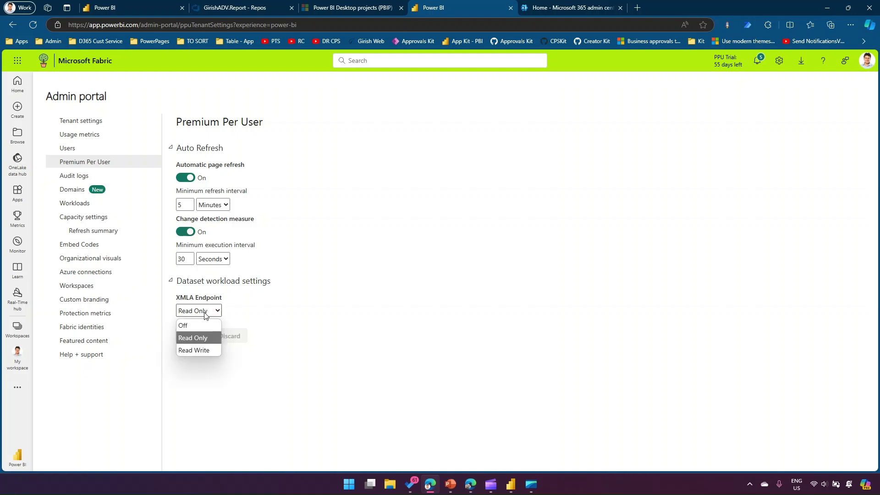
pyautogui.click(338, 316)
# - From the Audit logs page, open Purview Audit search in a new tab, then return to Power BI
pyautogui.click(76, 179)
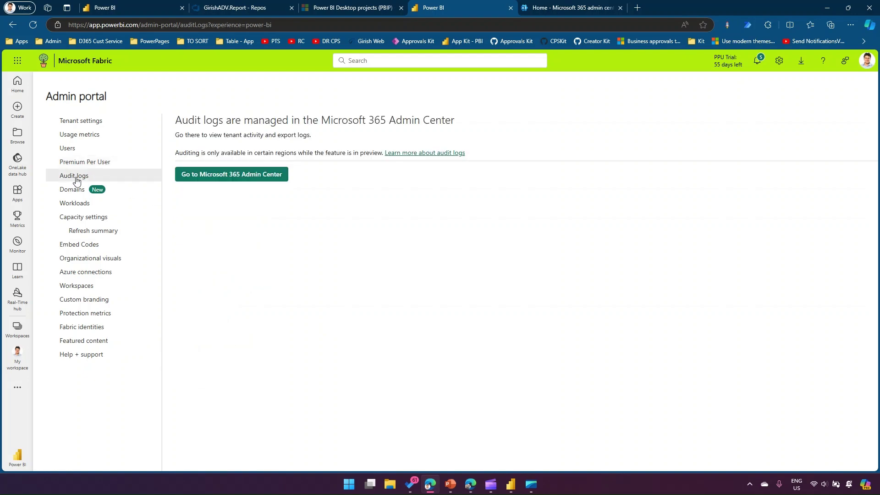
pyautogui.click(222, 175)
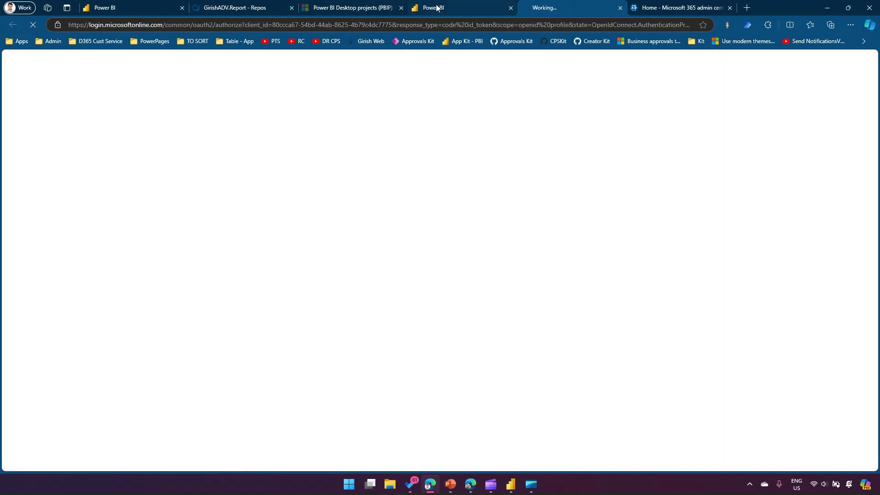
pyautogui.moveTo(443, 8)
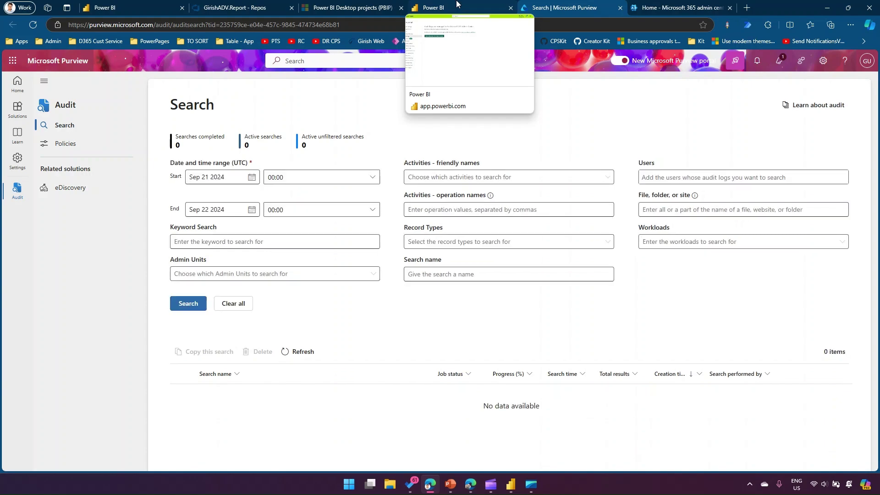
pyautogui.click(456, 4)
# - Look over the HR, IT and Sales domains, then open the empty Workloads page
pyautogui.click(83, 189)
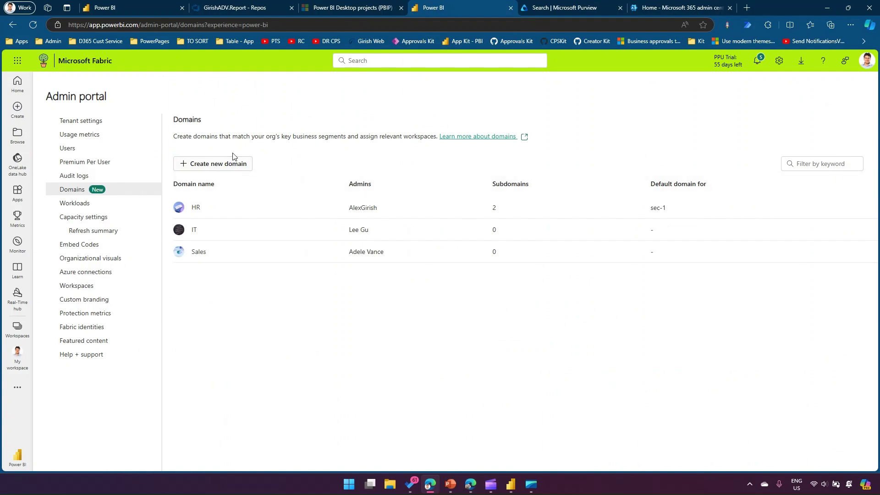
pyautogui.moveTo(206, 136); pyautogui.dragTo(328, 136)
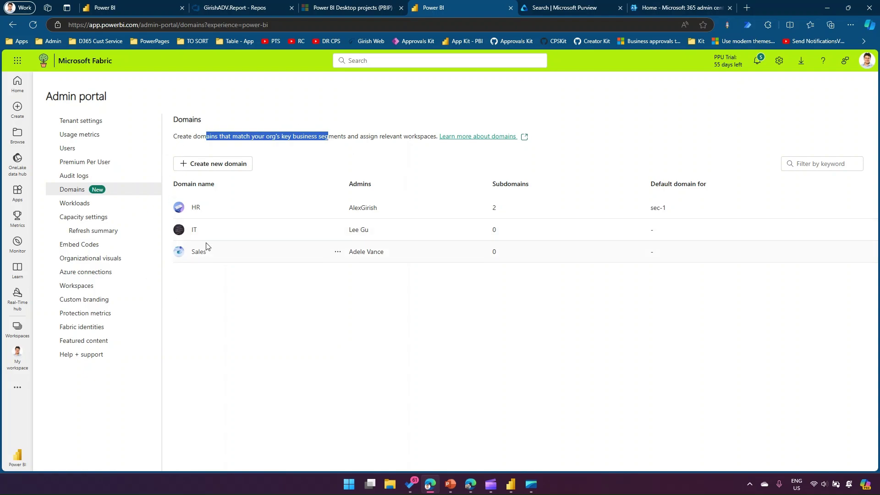
pyautogui.click(83, 203)
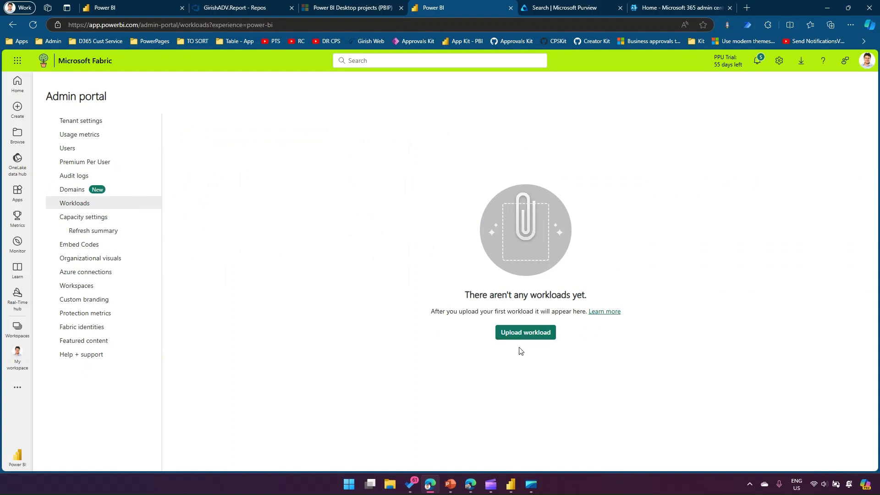
# - Browse the Power BI Embedded and Fabric Capacity settings, then view the dataset Refresh summary
pyautogui.click(85, 218)
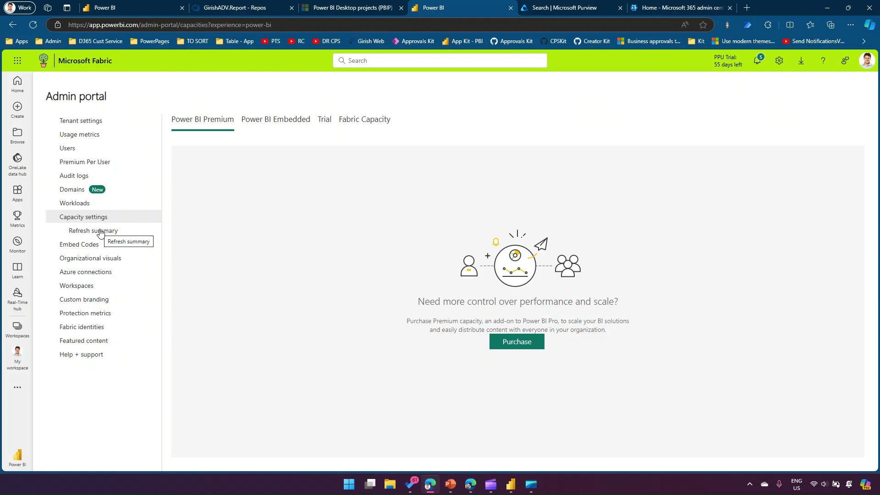
pyautogui.click(278, 120)
pyautogui.click(347, 120)
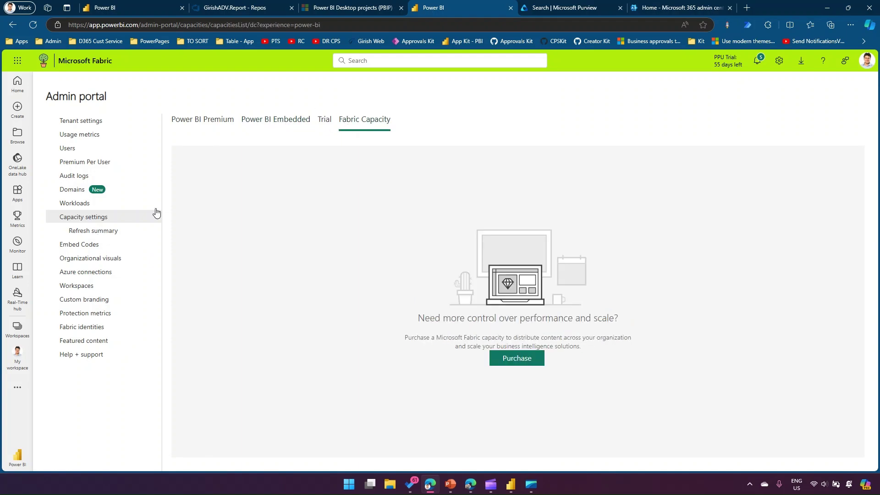
pyautogui.click(92, 232)
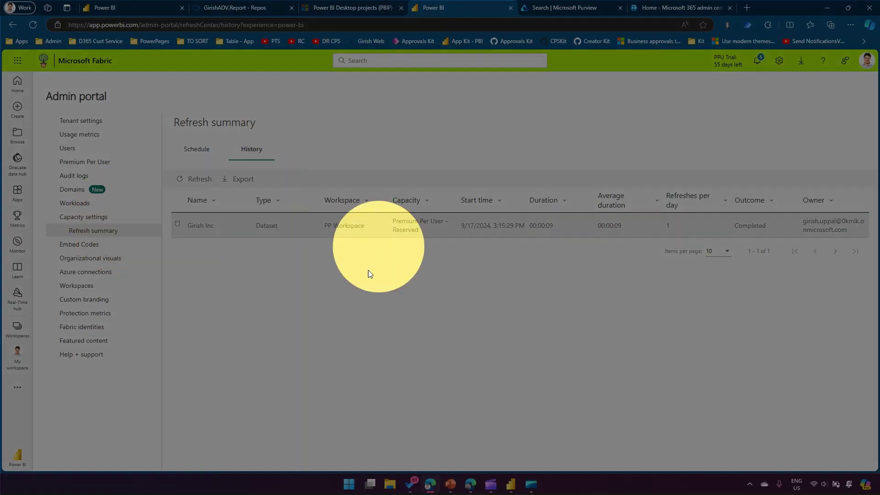
# - Review embed codes and organizational visuals like Sunburst by Powerviz, then switch to Power BI Desktop
pyautogui.click(82, 250)
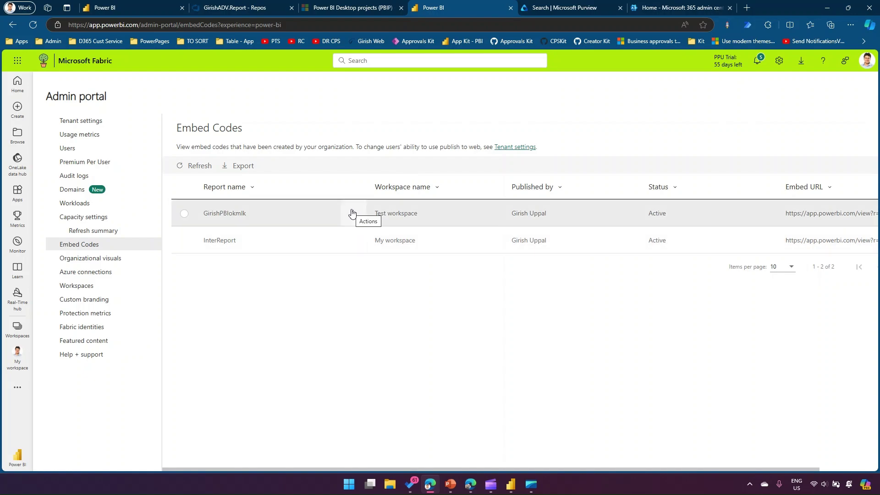
pyautogui.click(351, 213)
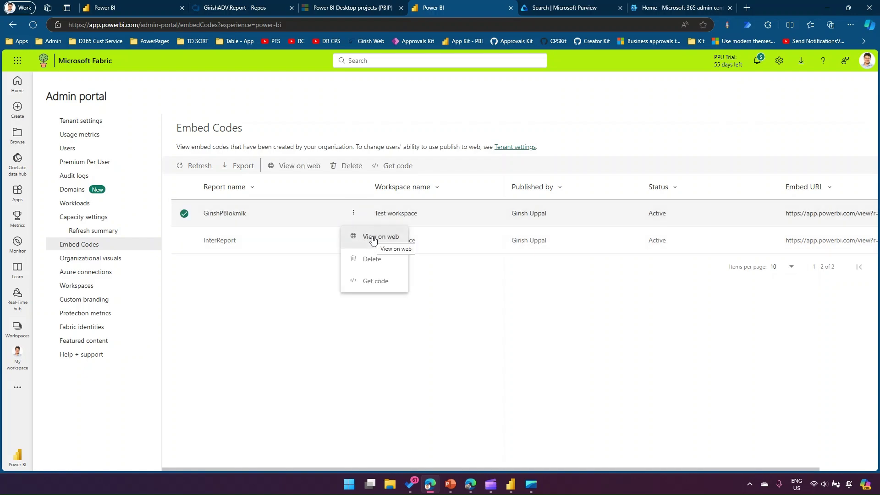
pyautogui.click(110, 259)
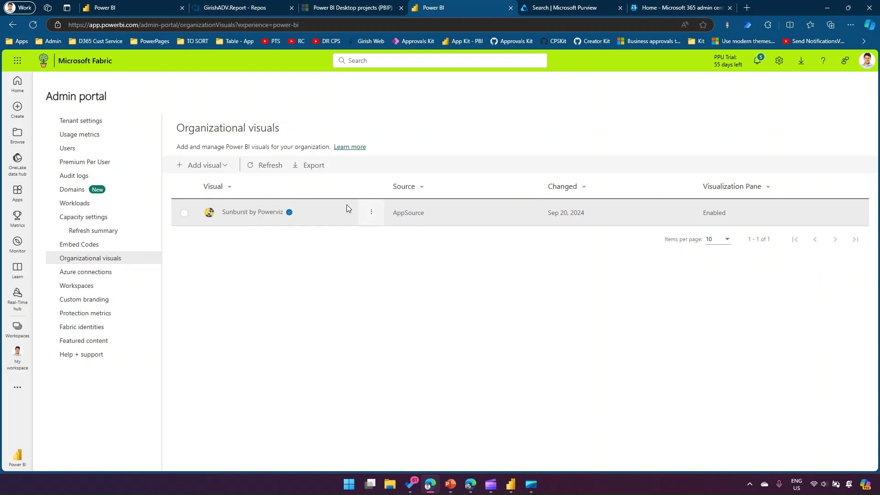
pyautogui.click(227, 165)
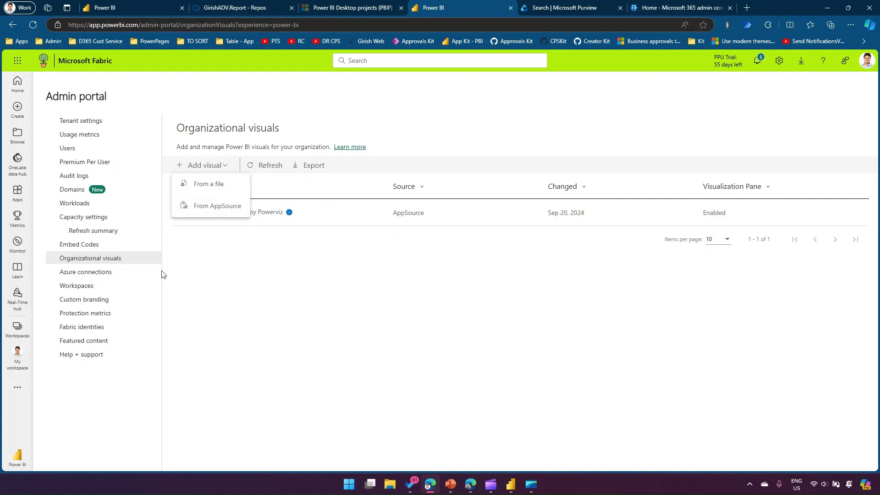
pyautogui.click(366, 302)
pyautogui.click(510, 484)
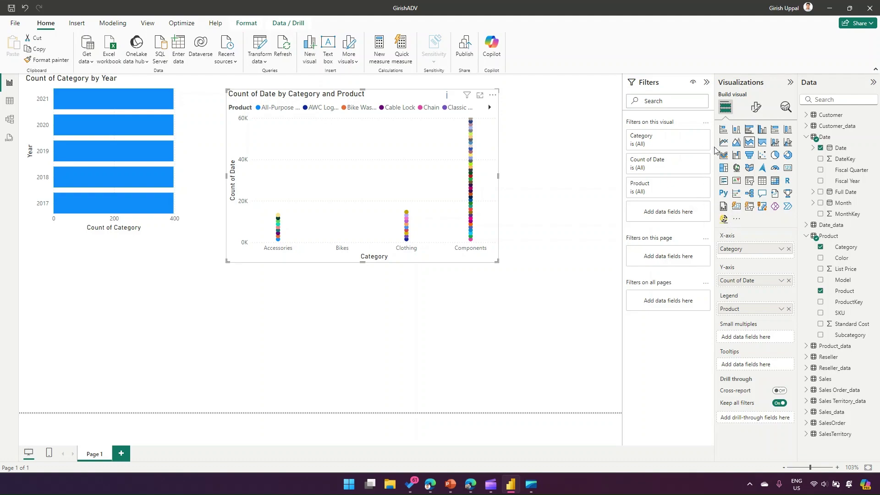
# - Box the GirishADV report's Visualizations gallery and the row below in red, then return to the browser
pyautogui.moveTo(713, 122); pyautogui.dragTo(796, 213)
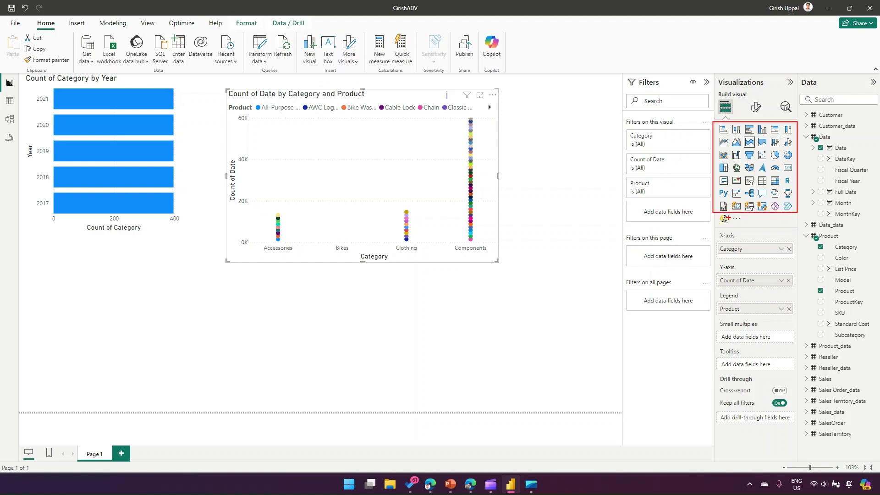
pyautogui.moveTo(717, 214); pyautogui.dragTo(746, 225)
pyautogui.press('Escape')
pyautogui.hotkey('alt', 'Tab')
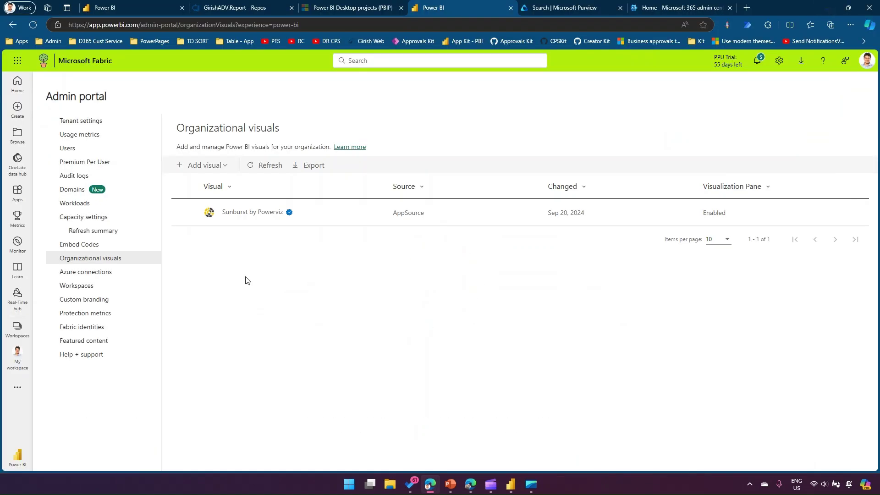
# - Expand Tenant-level storage, Workspace-level storage and Log Analytics permissions under Azure connections, then open Workspaces
pyautogui.click(120, 273)
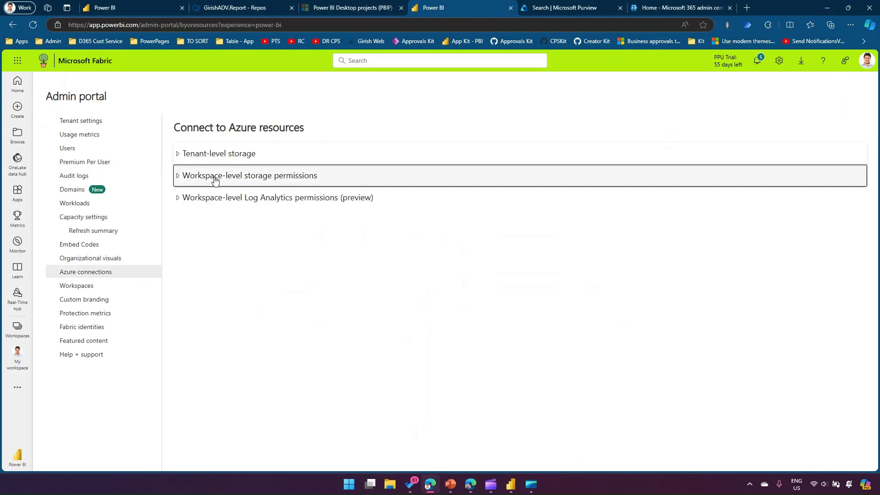
pyautogui.click(179, 155)
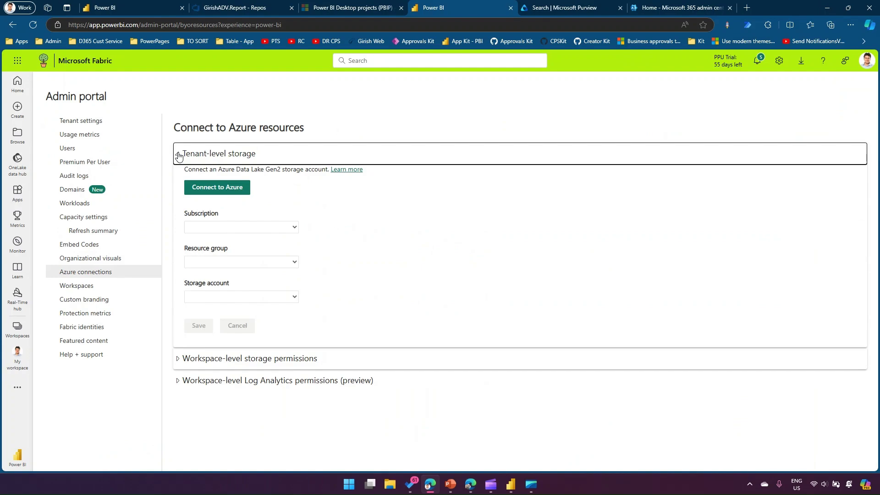
pyautogui.moveTo(218, 169); pyautogui.dragTo(308, 168)
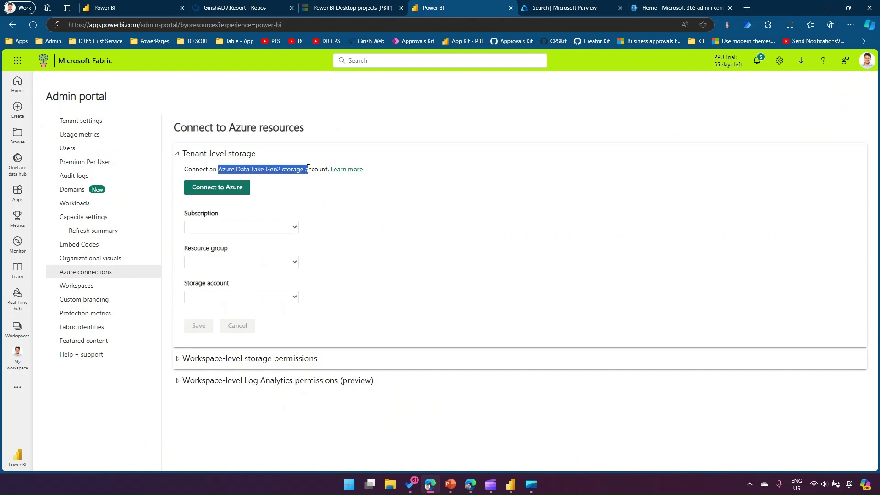
pyautogui.click(177, 363)
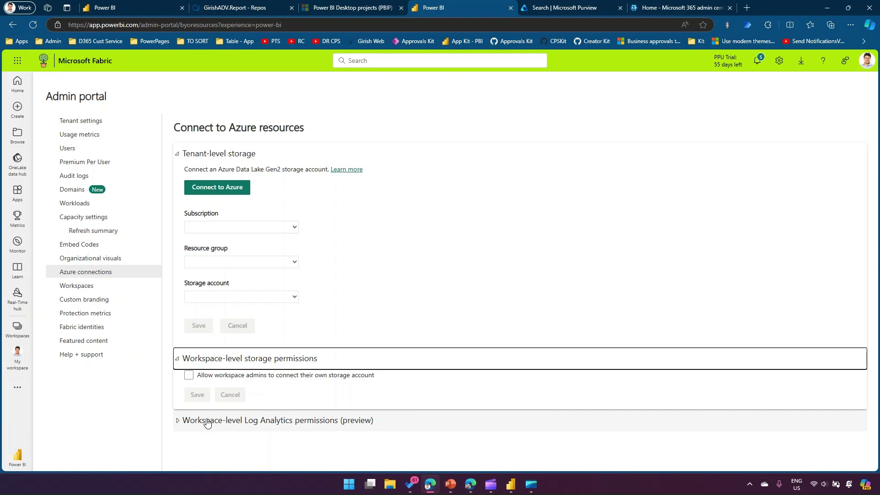
pyautogui.click(177, 421)
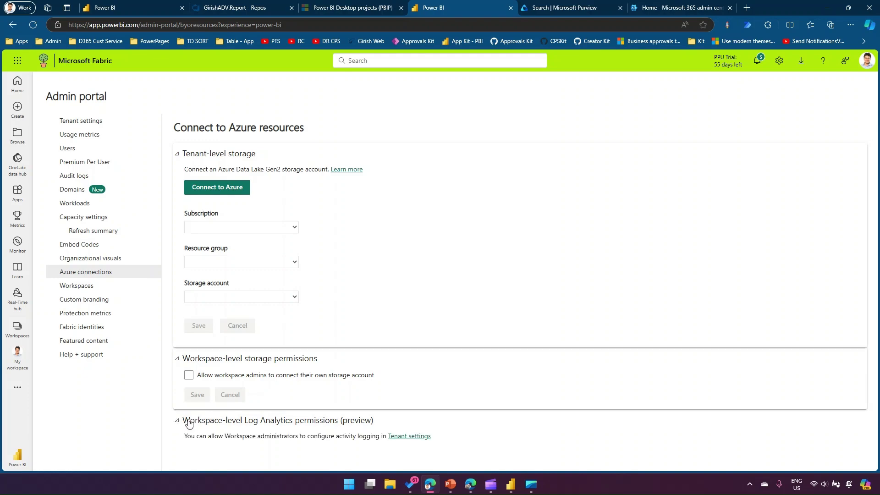
pyautogui.moveTo(227, 421); pyautogui.dragTo(325, 425)
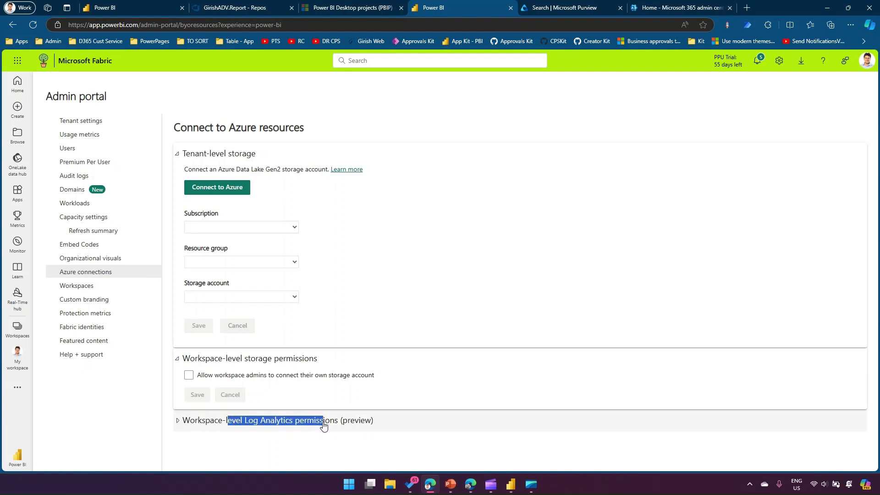
pyautogui.click(179, 425)
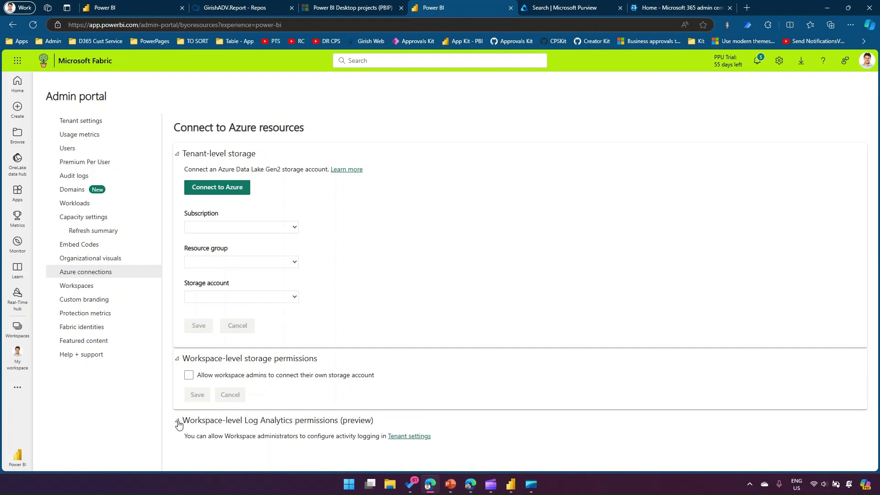
pyautogui.click(77, 286)
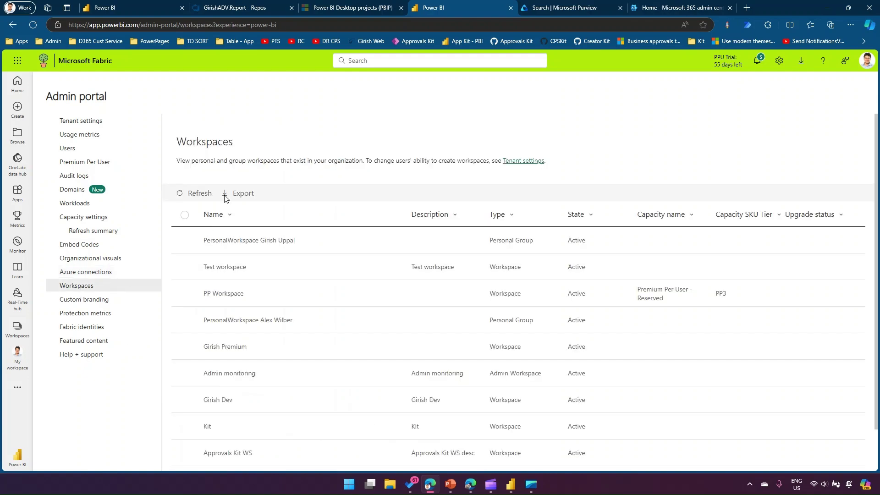
# - Select all seven workspaces, clear the selection, then reselect only the first workspace
pyautogui.click(183, 240)
pyautogui.click(184, 266)
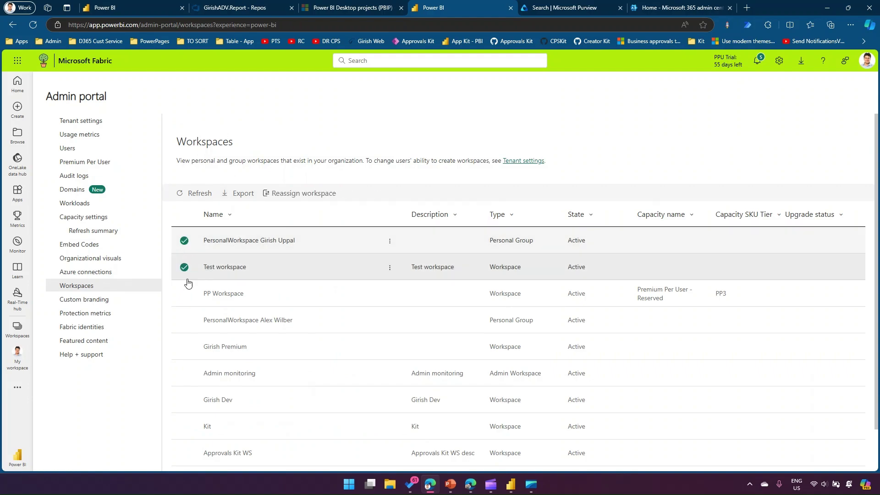
pyautogui.click(183, 293)
pyautogui.click(183, 319)
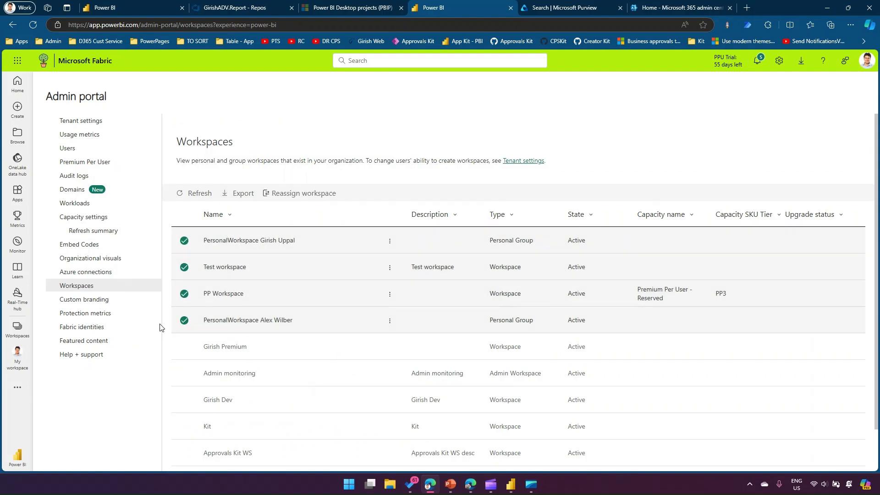
pyautogui.click(184, 346)
pyautogui.click(184, 372)
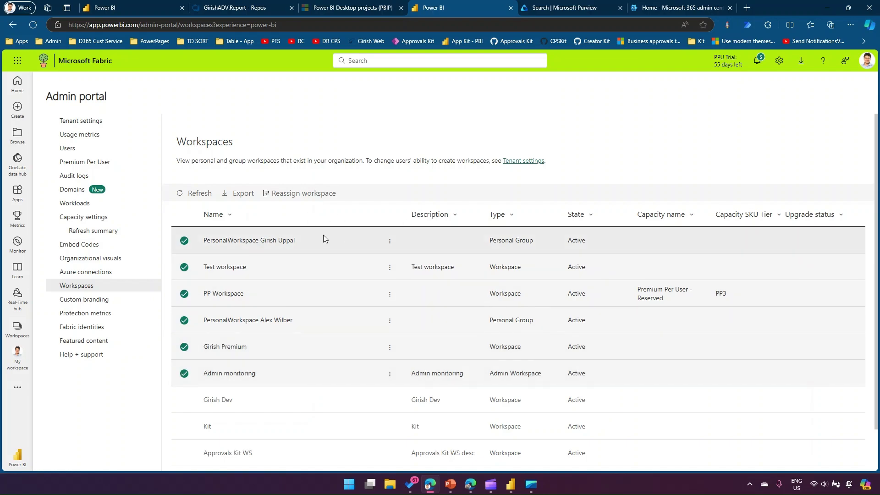
pyautogui.scroll(-2, 231, 399)
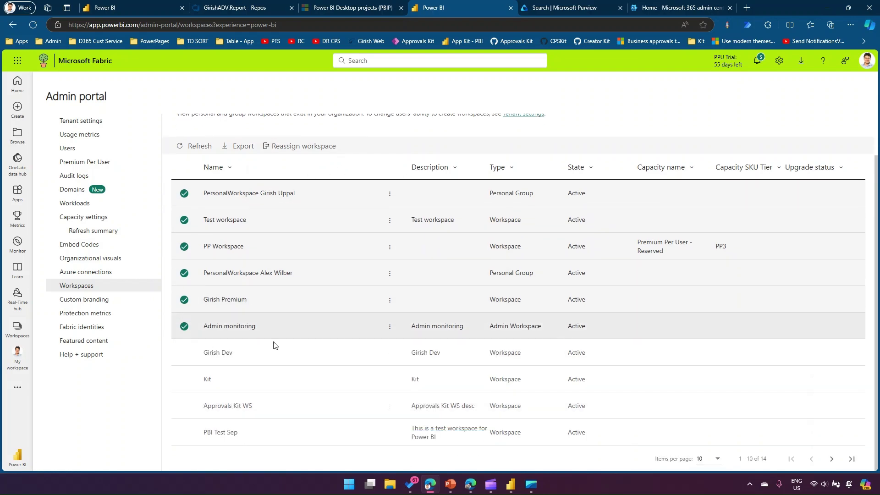
pyautogui.click(184, 353)
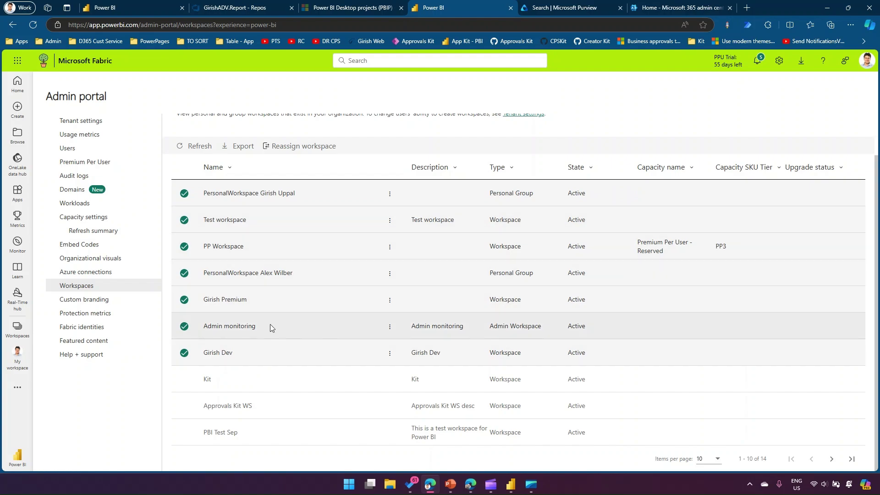
pyautogui.click(184, 327)
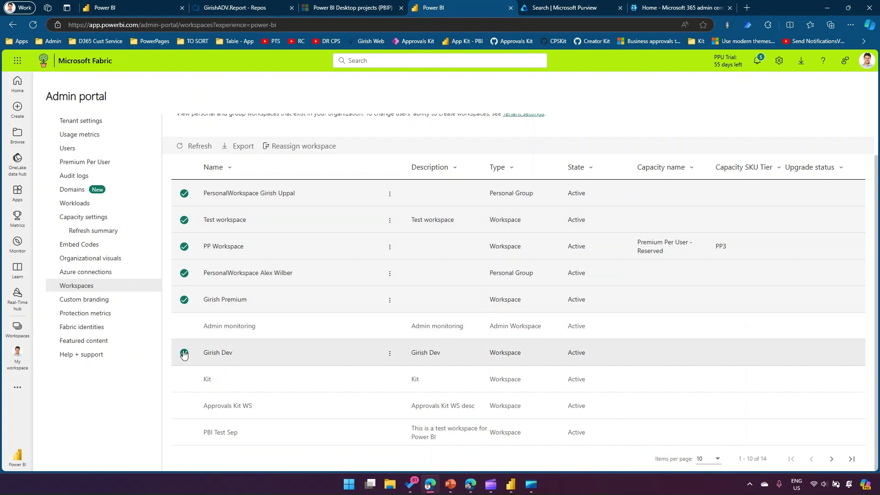
pyautogui.click(184, 353)
pyautogui.click(184, 299)
pyautogui.click(184, 273)
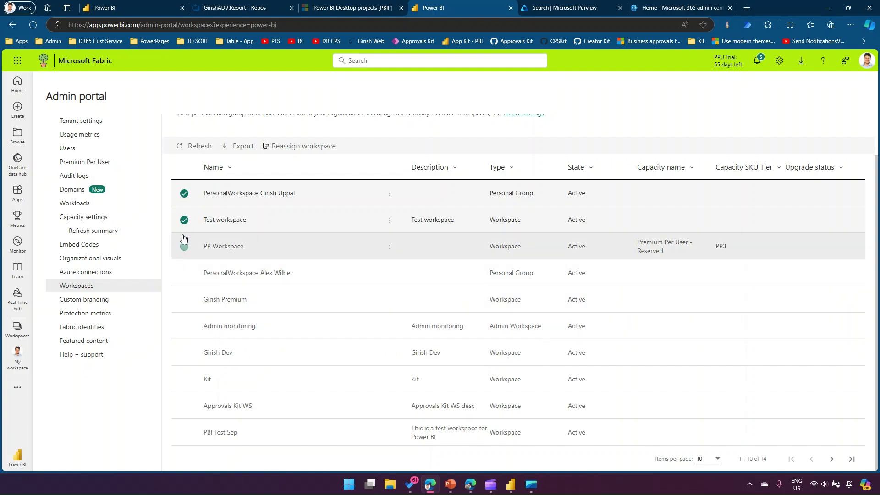
pyautogui.click(184, 247)
pyautogui.click(184, 220)
pyautogui.click(185, 193)
pyautogui.click(184, 192)
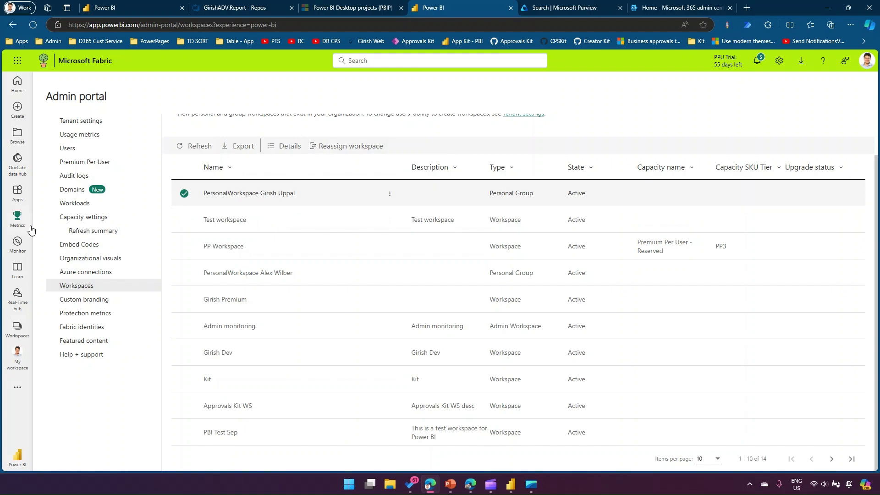
# - Check the first workspace's actions, add PP Workspace to the selection, then open Custom branding
pyautogui.click(390, 193)
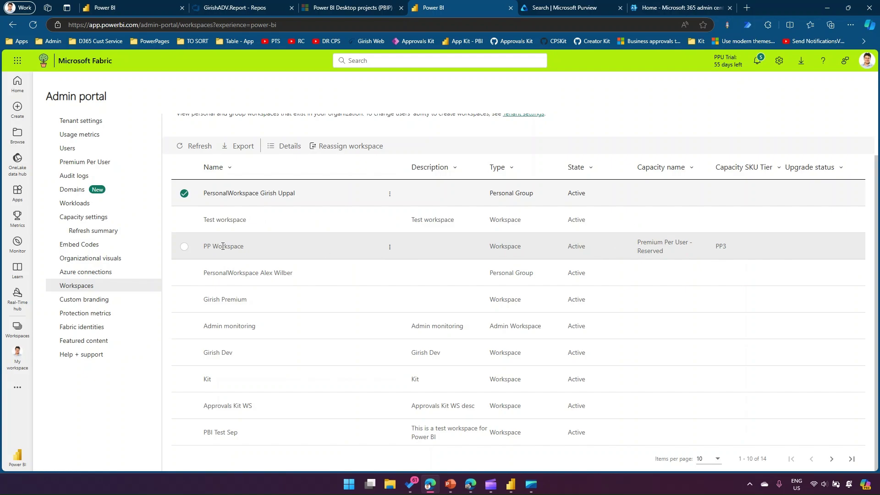
pyautogui.click(184, 248)
pyautogui.moveTo(640, 242); pyautogui.dragTo(735, 247)
pyautogui.scroll(1, 642, 261)
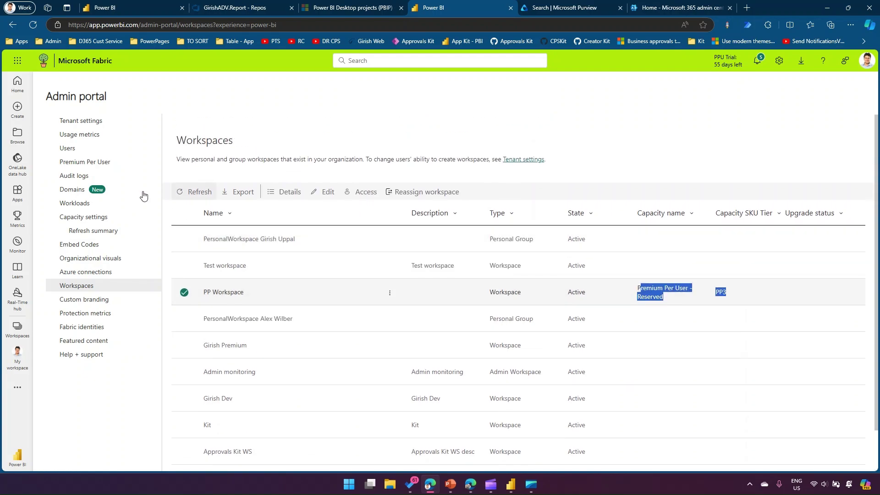
pyautogui.click(81, 302)
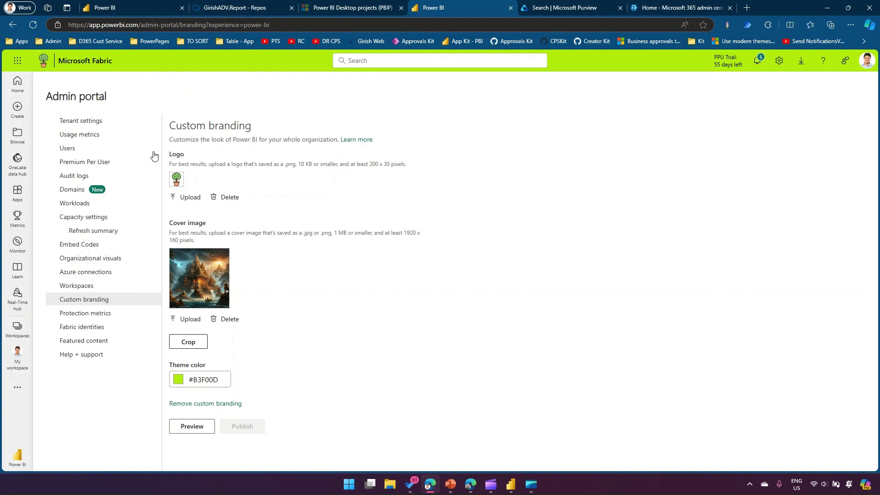
# - Outline the header title, custom logo and cover image setting on the Custom branding page
pyautogui.moveTo(5, 49); pyautogui.dragTo(137, 73)
pyautogui.moveTo(33, 52)
pyautogui.mouseDown()
pyautogui.moveTo(46, 71)
pyautogui.moveTo(61, 71)
pyautogui.moveTo(65, 86)
pyautogui.moveTo(188, 155)
pyautogui.moveTo(183, 175)
pyautogui.mouseUp()
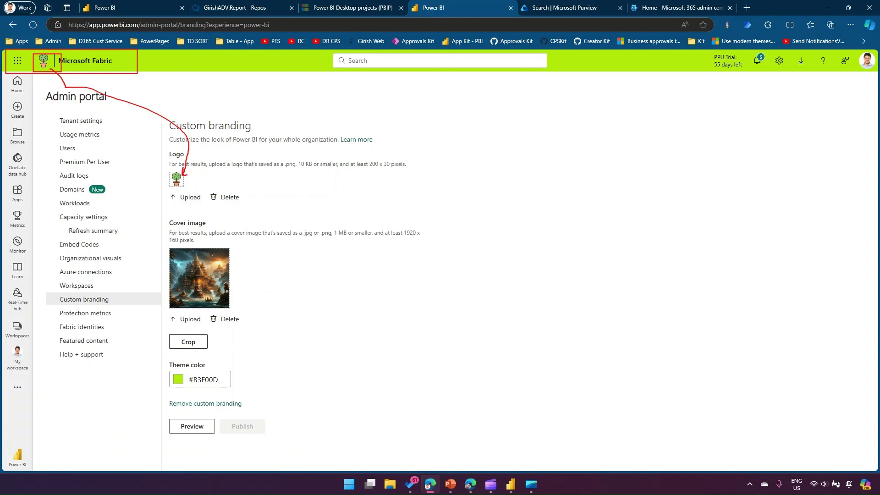
pyautogui.moveTo(176, 232)
pyautogui.mouseDown()
pyautogui.moveTo(178, 313)
pyautogui.moveTo(154, 238)
pyautogui.mouseUp()
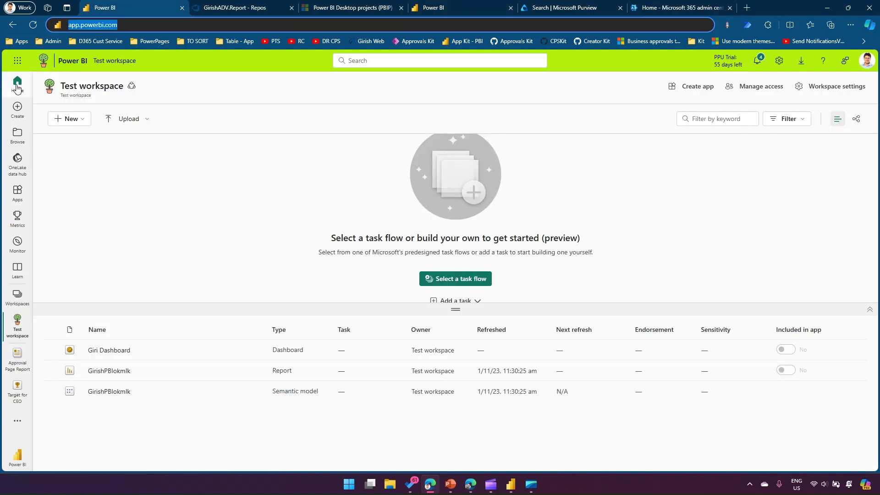
# - Outline the branded cover banner on the Home page, then open Data protection metrics
pyautogui.click(17, 83)
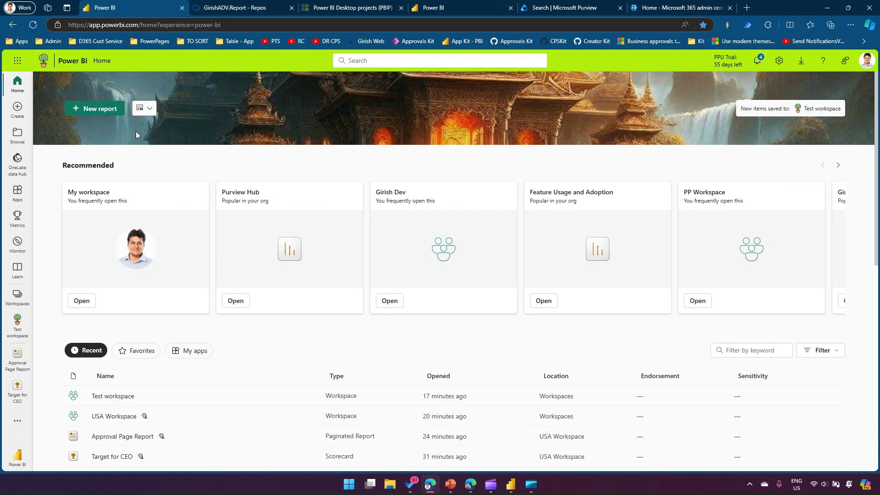
pyautogui.moveTo(39, 69); pyautogui.dragTo(732, 142)
pyautogui.moveTo(587, 150); pyautogui.dragTo(630, 170)
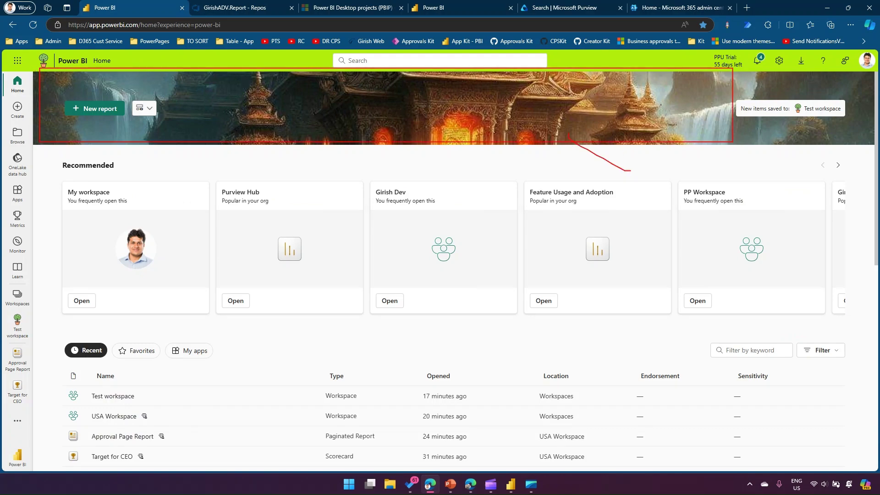
pyautogui.press('Escape')
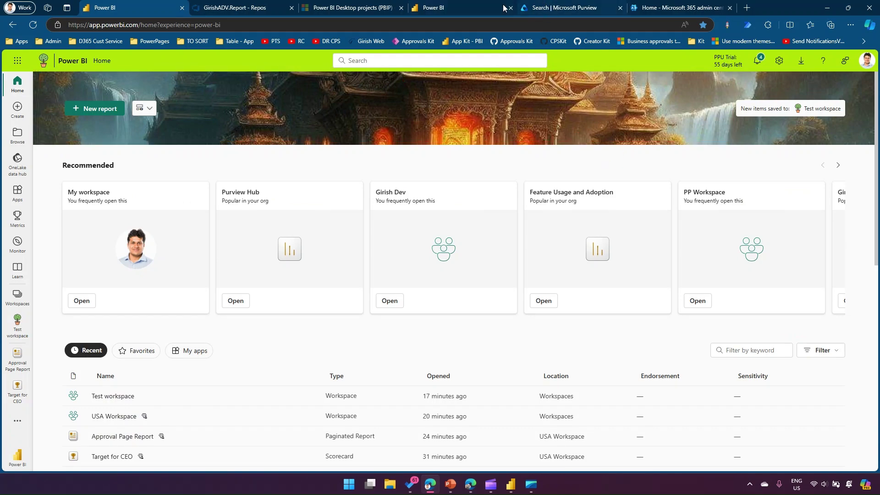
pyautogui.click(472, 7)
pyautogui.click(91, 316)
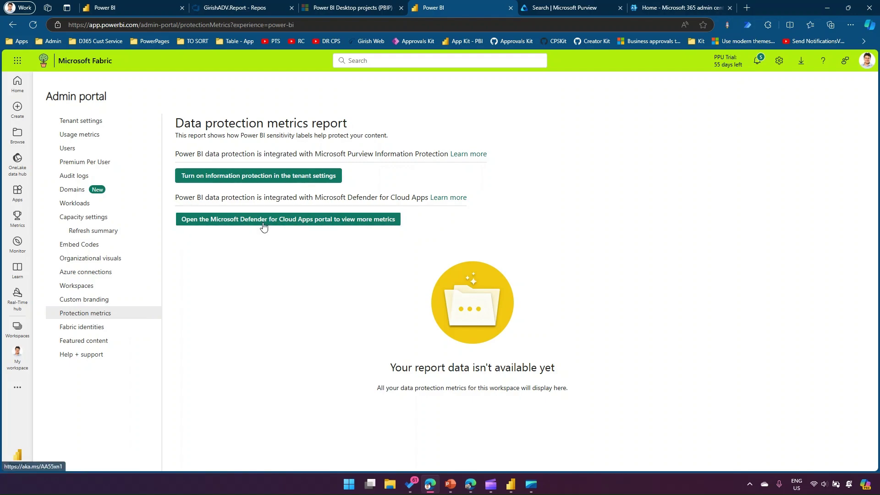
# - Visit Fabric identities and Featured content, then view the six closed support requests in Help + support
pyautogui.click(96, 328)
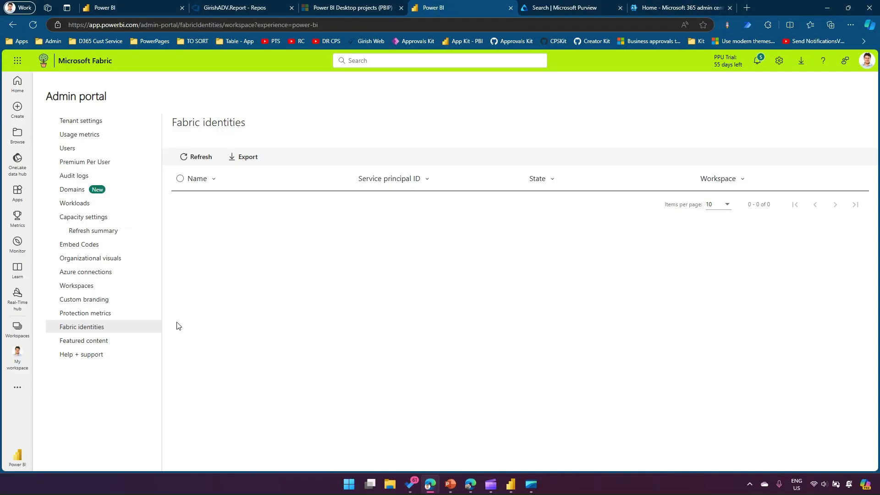
pyautogui.click(98, 344)
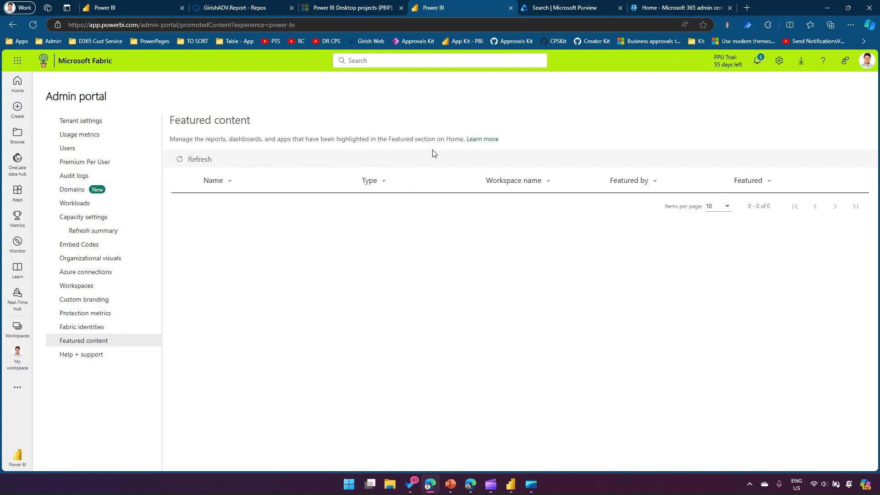
pyautogui.click(97, 354)
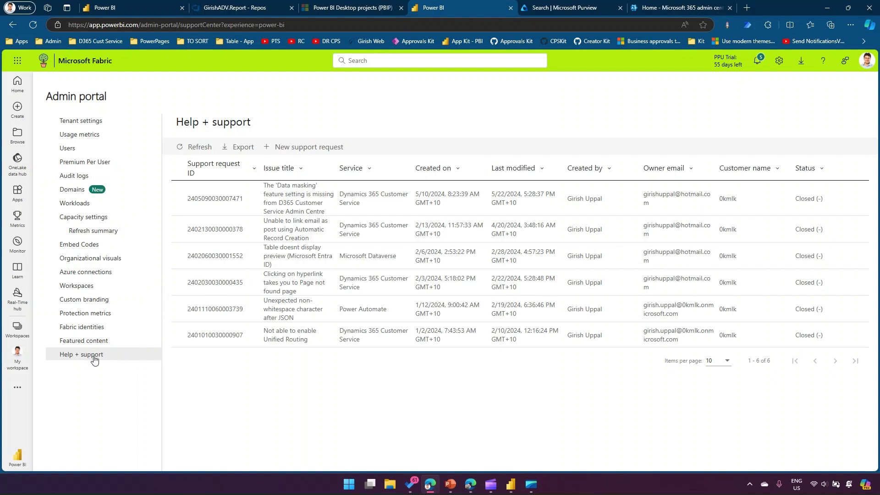
# - Select the first two support request rows, then deselect both
pyautogui.click(178, 200)
pyautogui.click(177, 229)
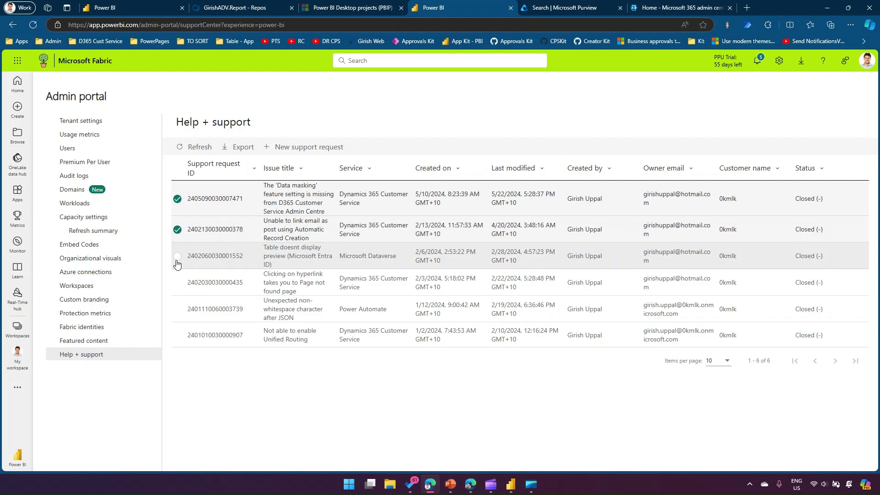
pyautogui.click(177, 229)
pyautogui.click(177, 198)
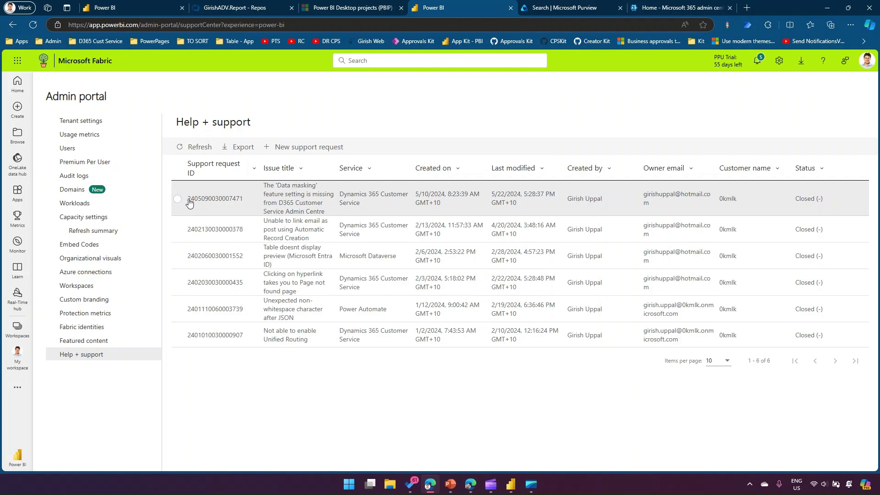
# - Preview the new support request form, then show the Microsoft Fabric tenant settings
pyautogui.click(306, 149)
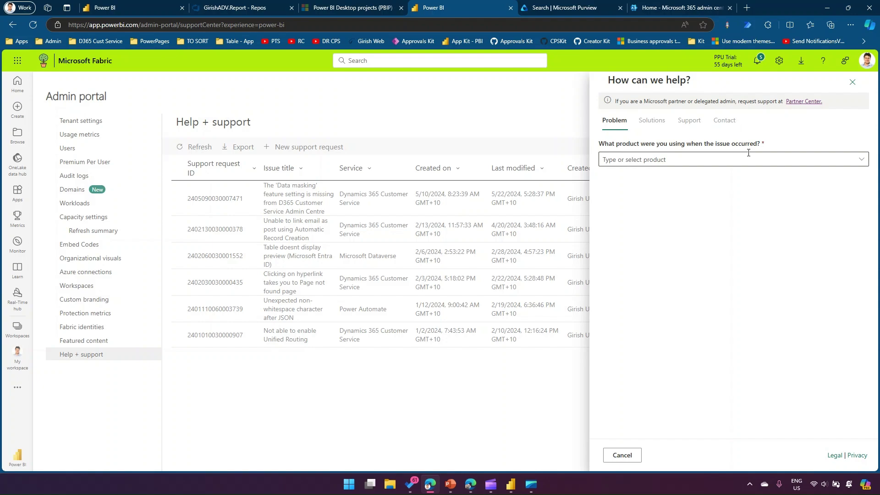
pyautogui.click(853, 83)
pyautogui.click(102, 122)
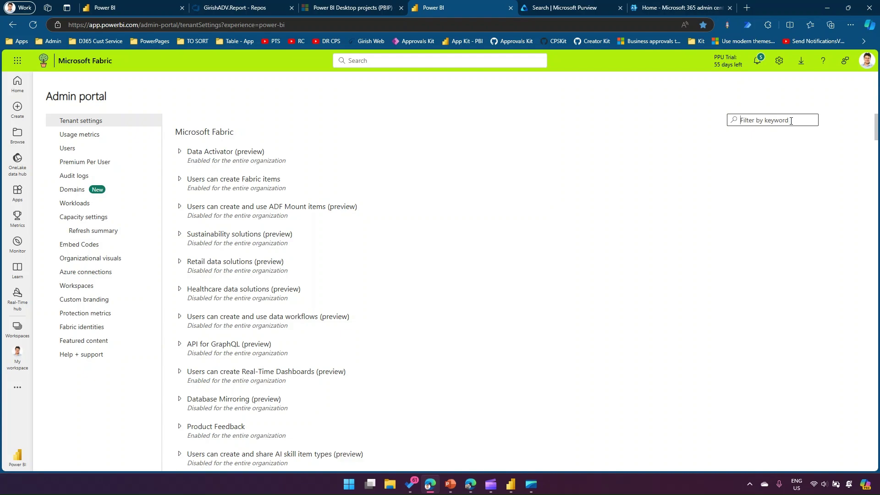
# - Filter tenant settings by 'git' and briefly outline the four enabled Git integration settings
pyautogui.write('git')
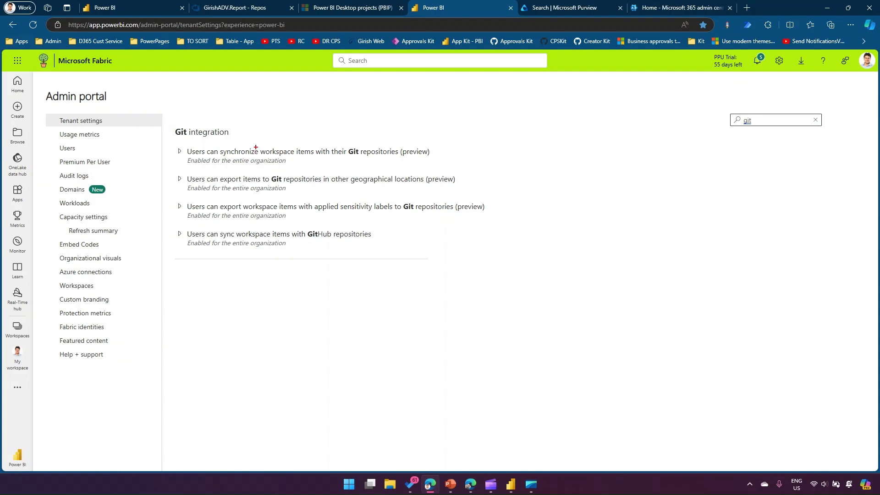
pyautogui.moveTo(172, 112)
pyautogui.mouseDown()
pyautogui.moveTo(365, 263)
pyautogui.moveTo(536, 279)
pyautogui.mouseUp()
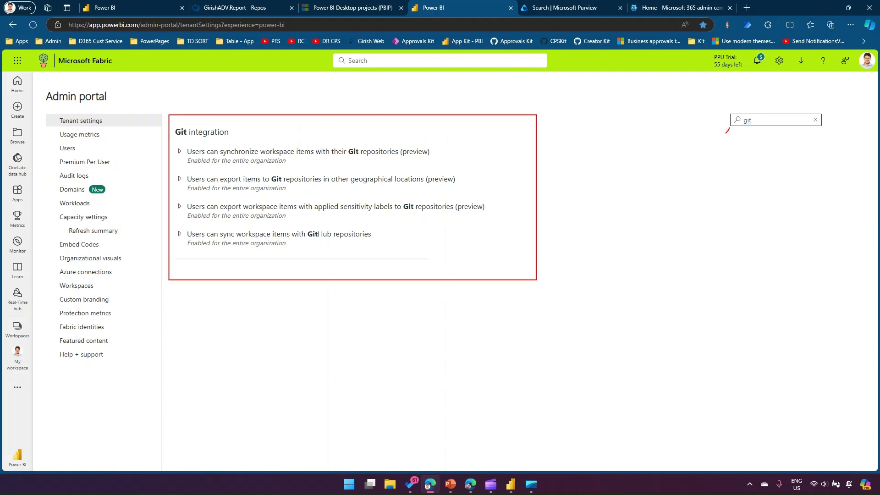
pyautogui.press('Escape')
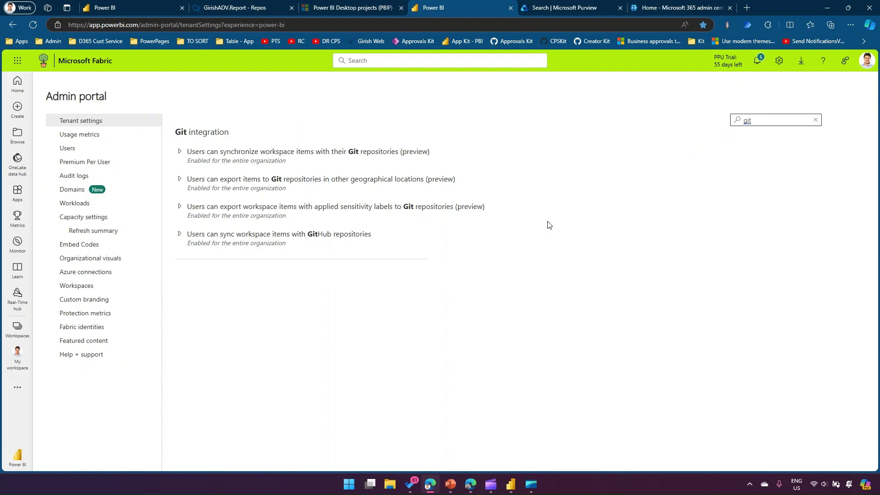